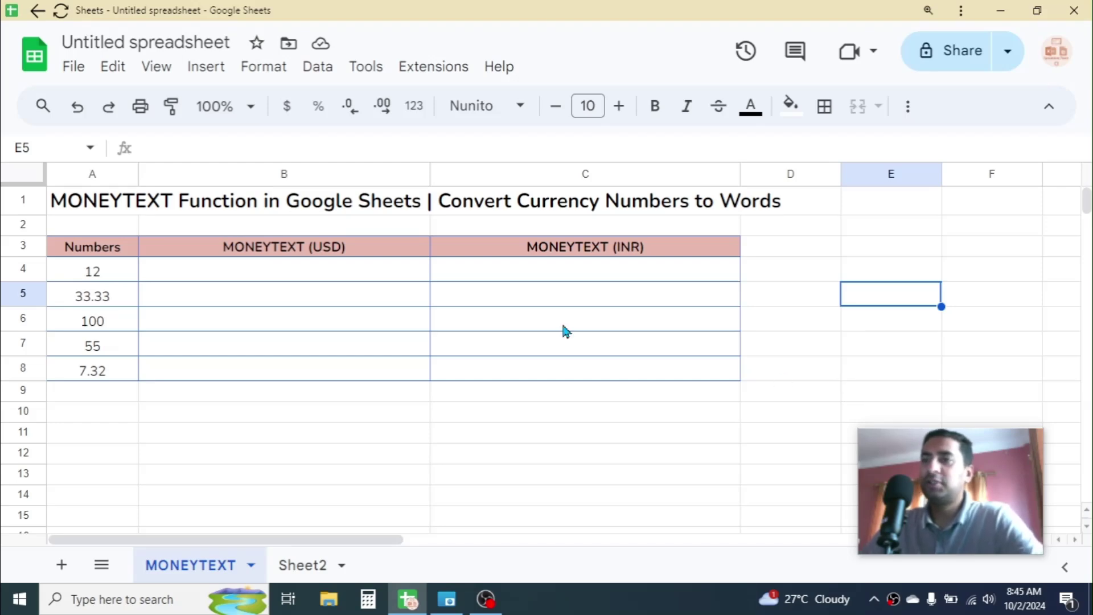
- Review the table's title and cell B4's formula, then bring up the Extensions menu
{"action": "left_click", "coordinate": [87, 214]}
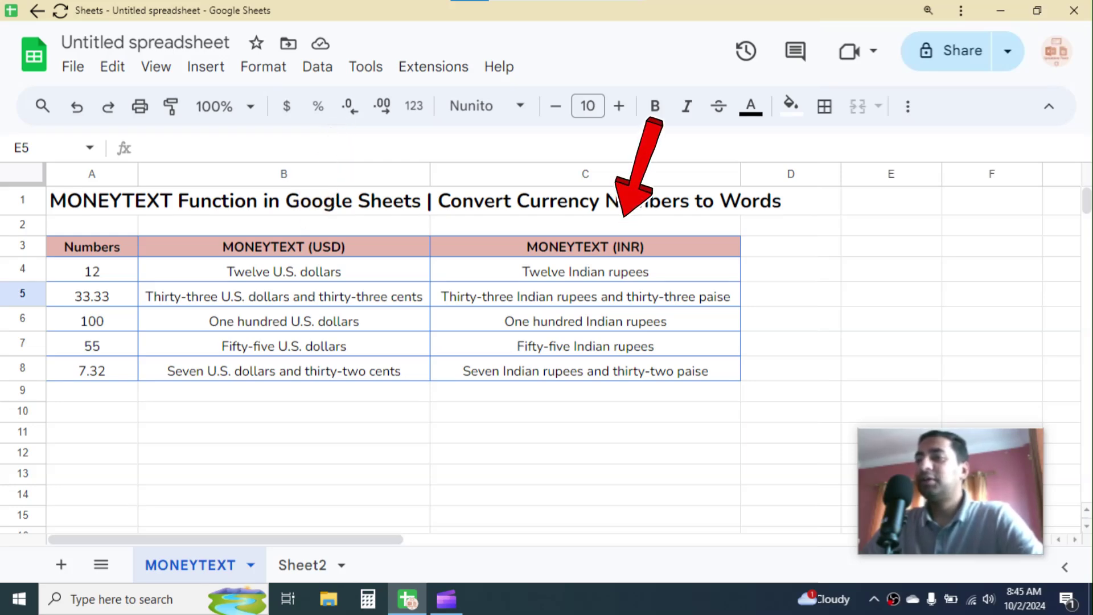
{"action": "left_click", "coordinate": [894, 230]}
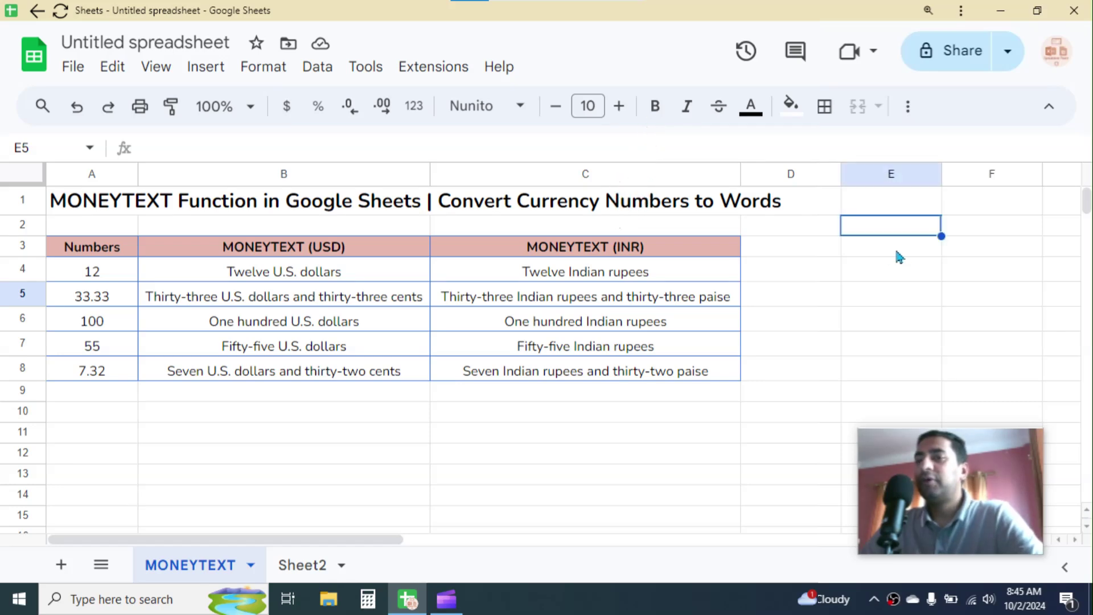
{"action": "left_click", "coordinate": [284, 271]}
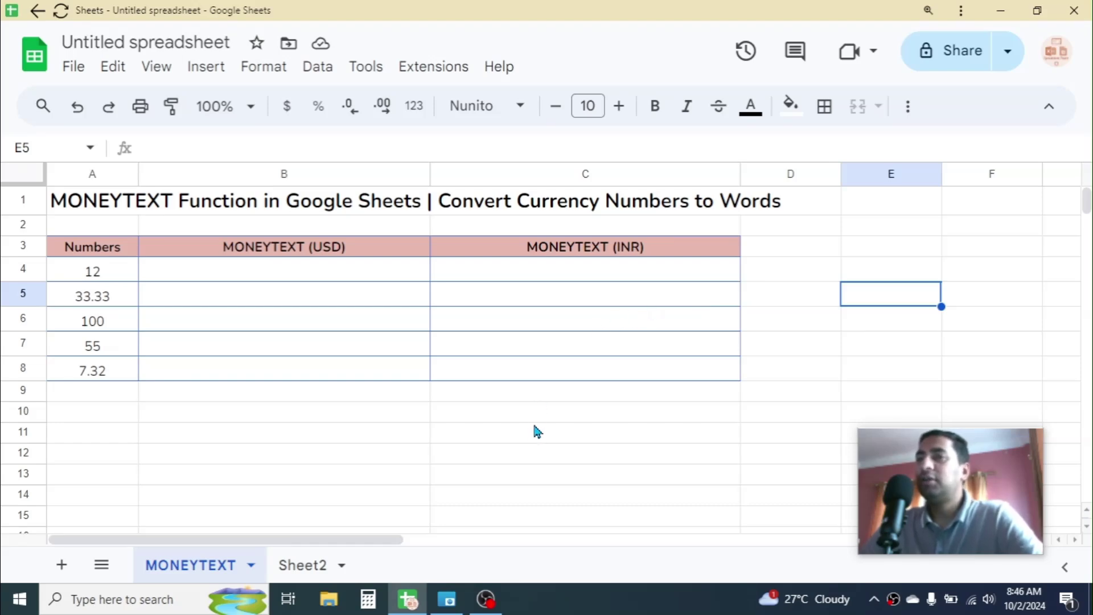
{"action": "left_click", "coordinate": [435, 76]}
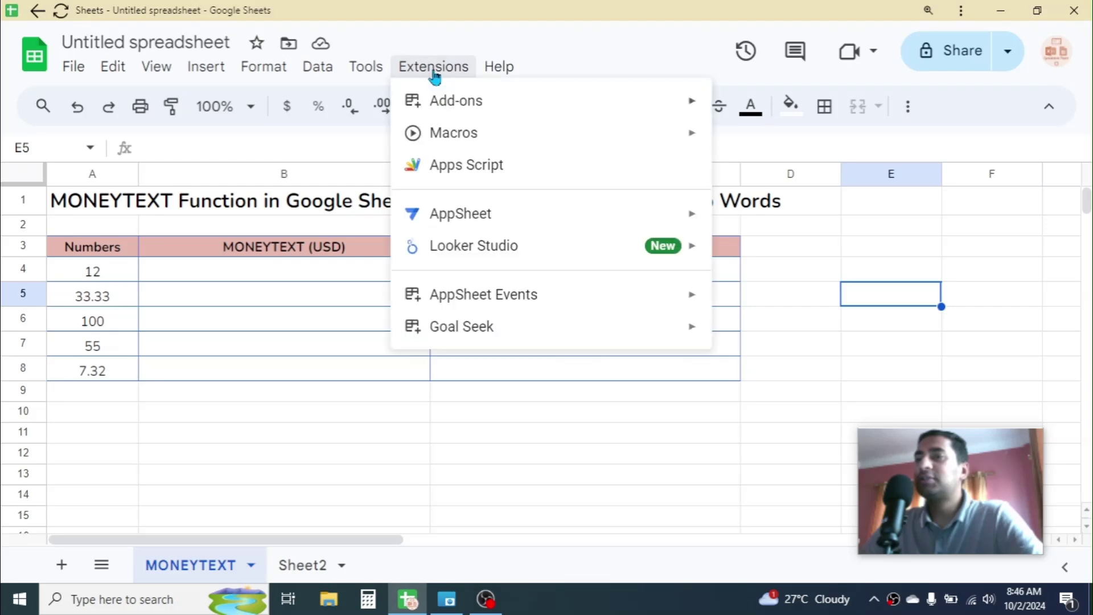
- Search the Google Workspace Marketplace add-ons for 'numbertext'
{"action": "mouse_move", "coordinate": [500, 109]}
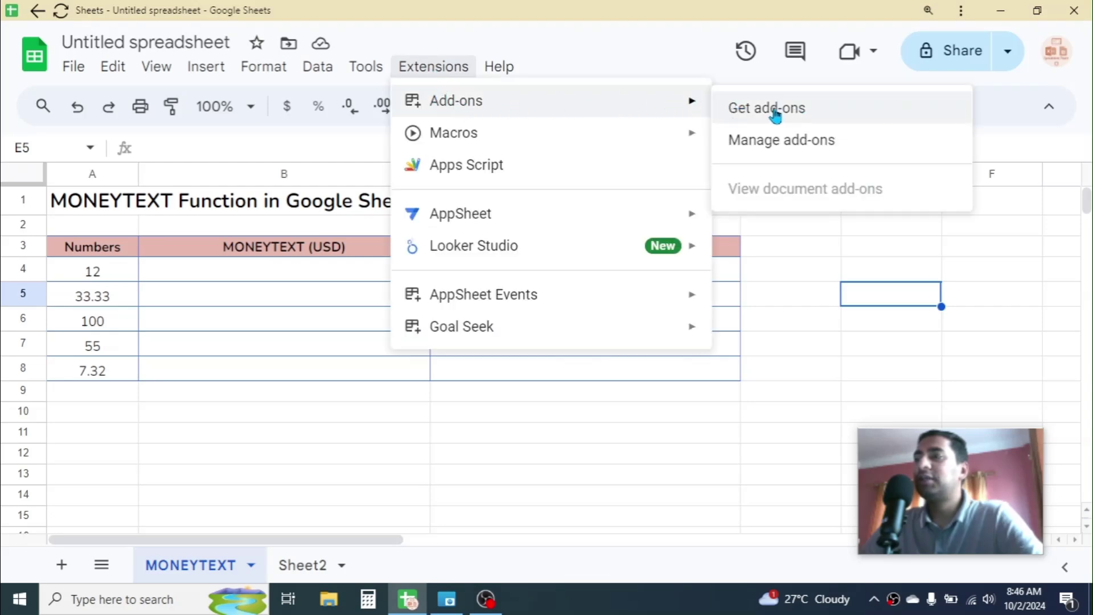
{"action": "left_click", "coordinate": [808, 115]}
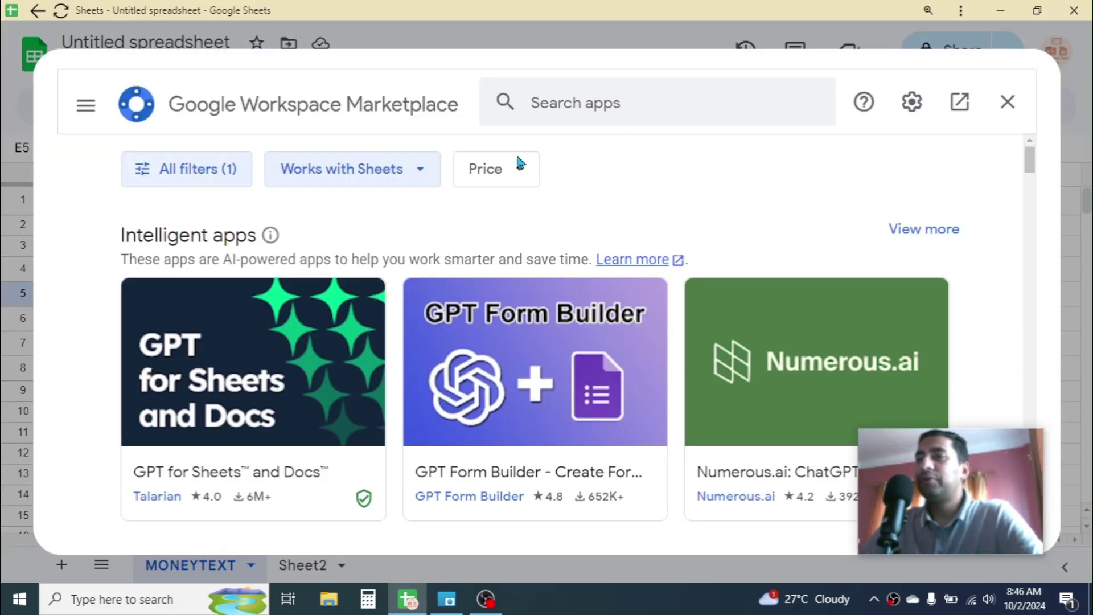
{"action": "left_click", "coordinate": [575, 104]}
{"action": "type", "text": "nu"}
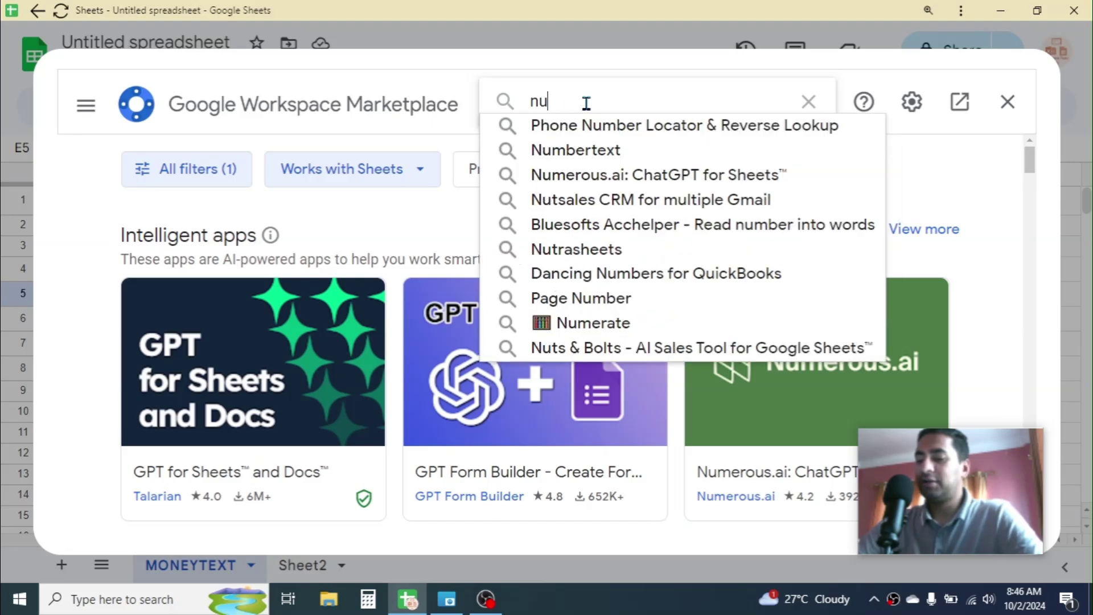
{"action": "type", "text": "mbertext"}
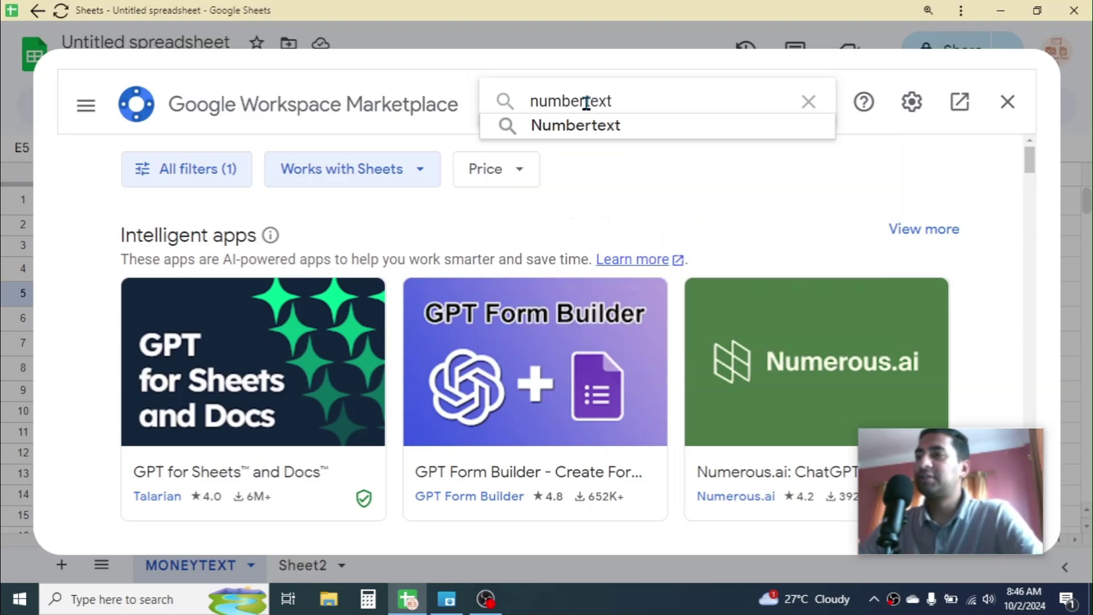
{"action": "key", "text": "Return"}
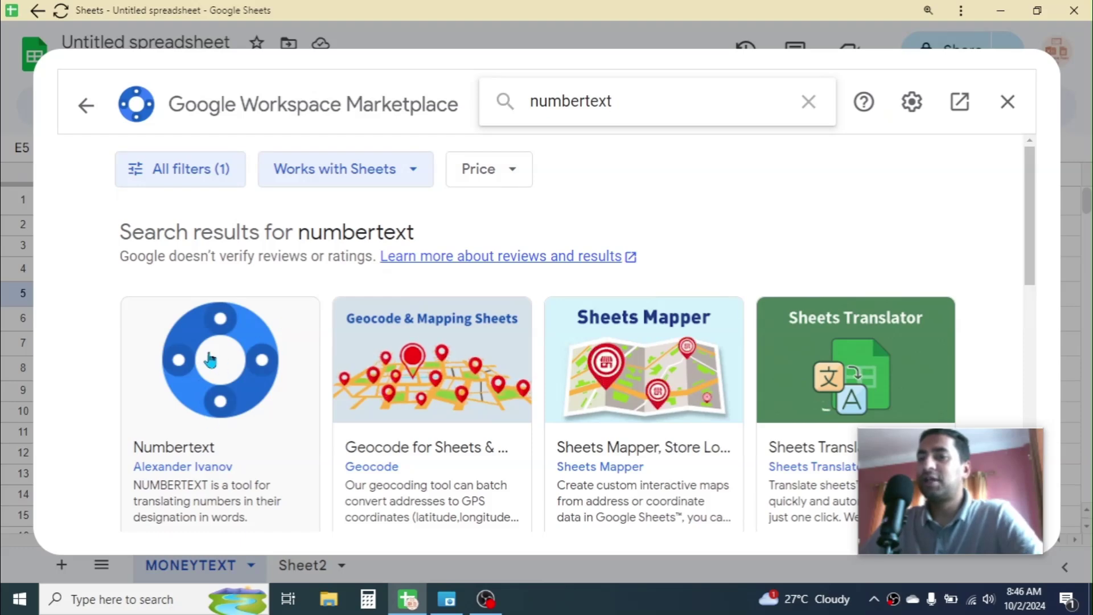
- Go to the Numbertext add-on's details page and start installing it
{"action": "left_click", "coordinate": [225, 371]}
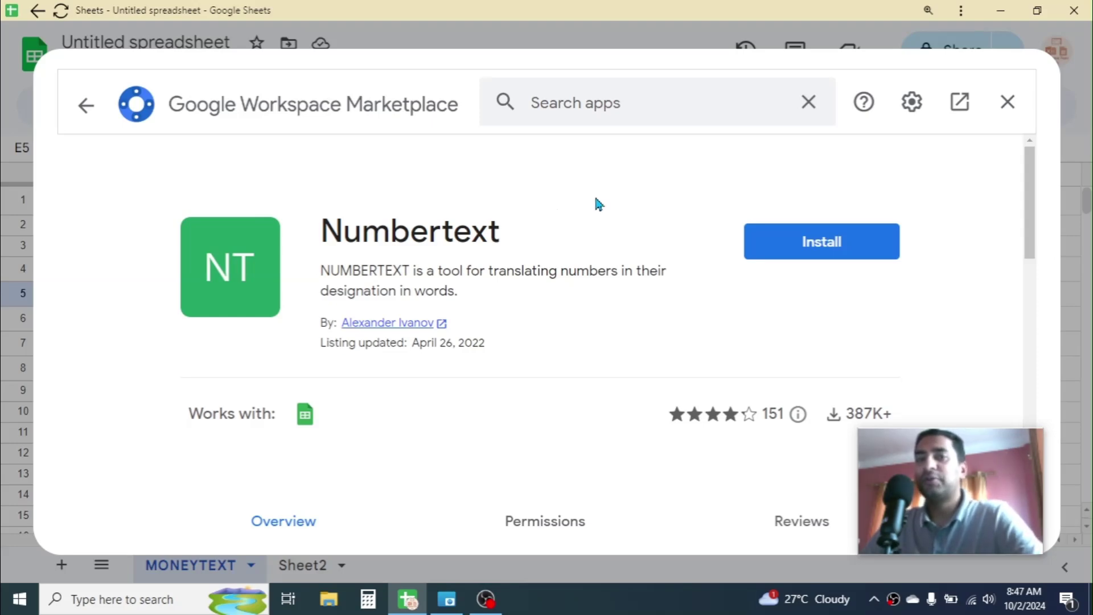
{"action": "left_click", "coordinate": [777, 244]}
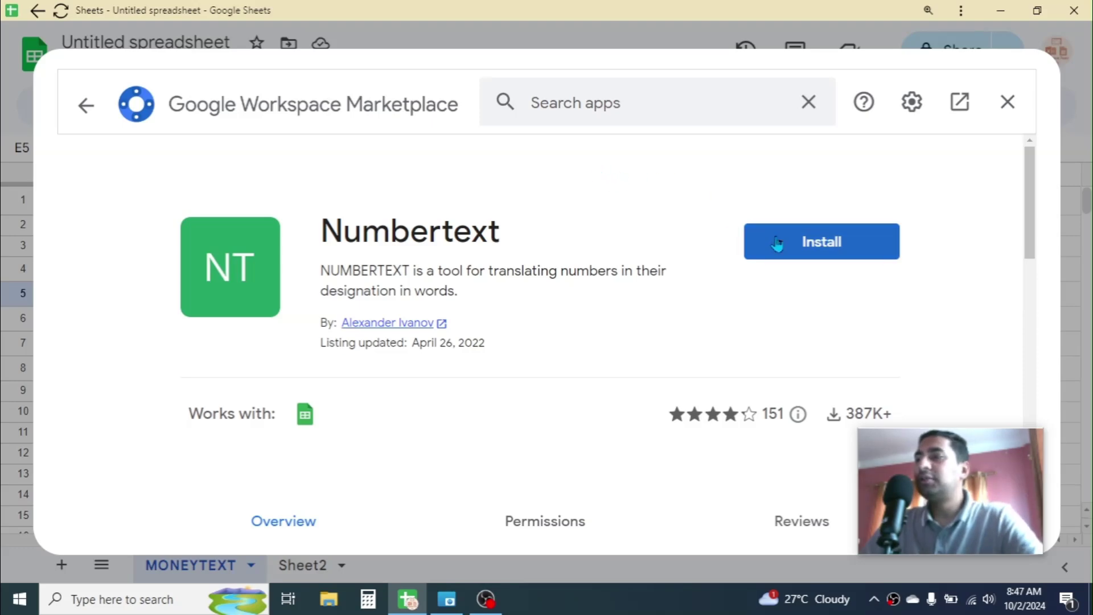
{"action": "left_click", "coordinate": [818, 248]}
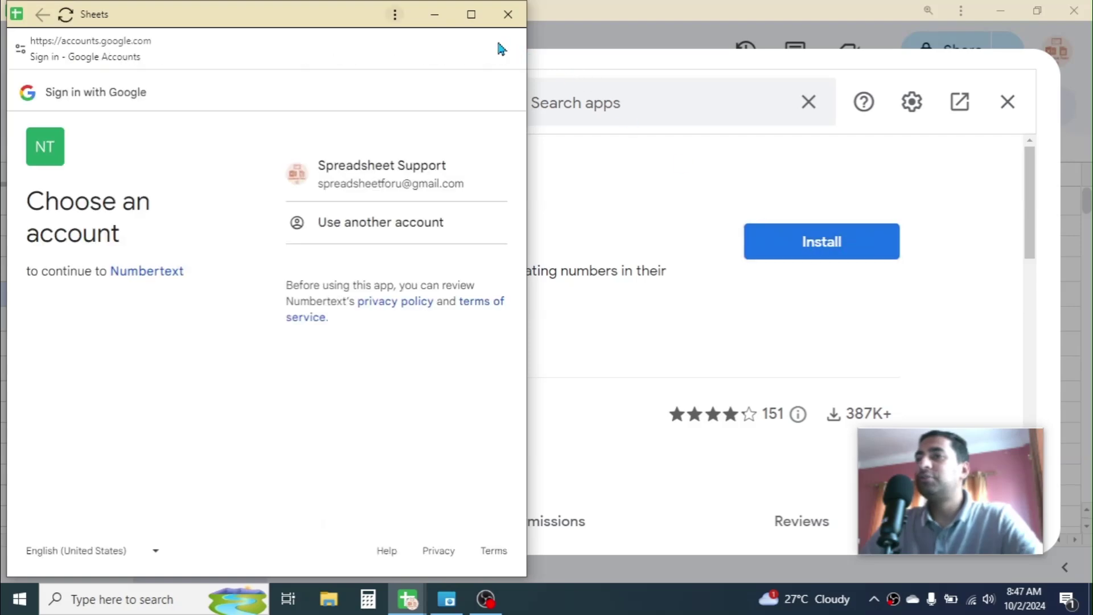
- Sign in with the existing Google account, allow Numbertext access, and close the Marketplace
{"action": "left_click", "coordinate": [470, 14]}
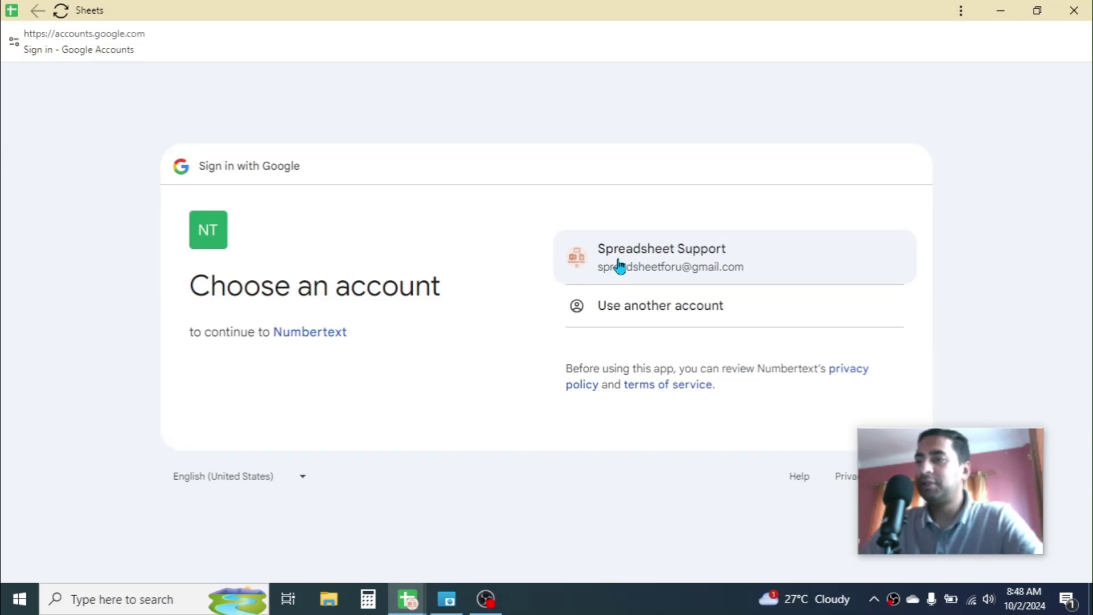
{"action": "left_click", "coordinate": [661, 265]}
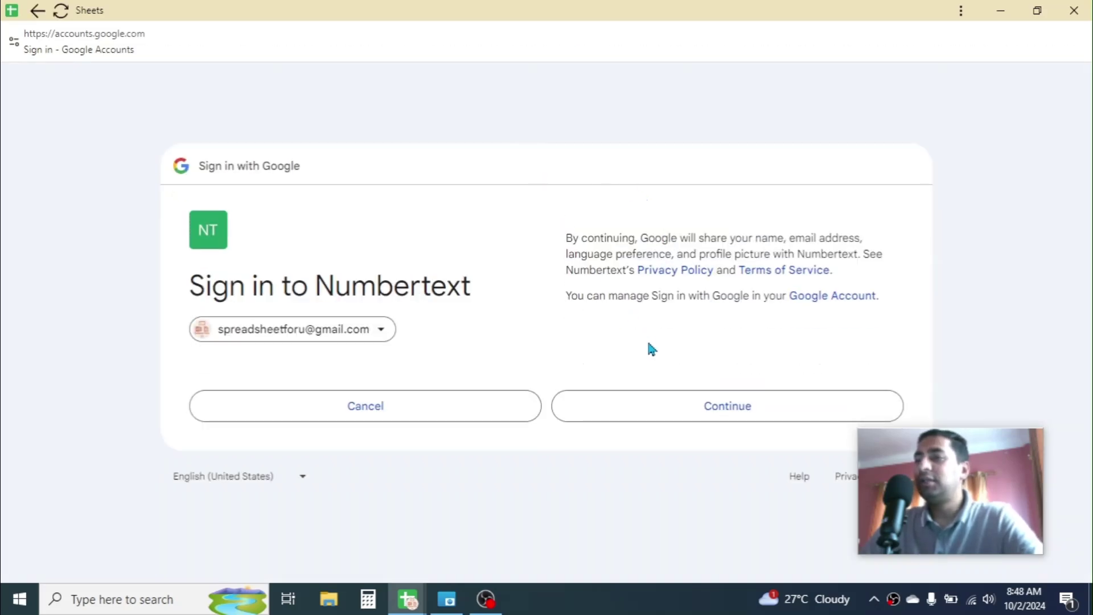
{"action": "left_click", "coordinate": [719, 406]}
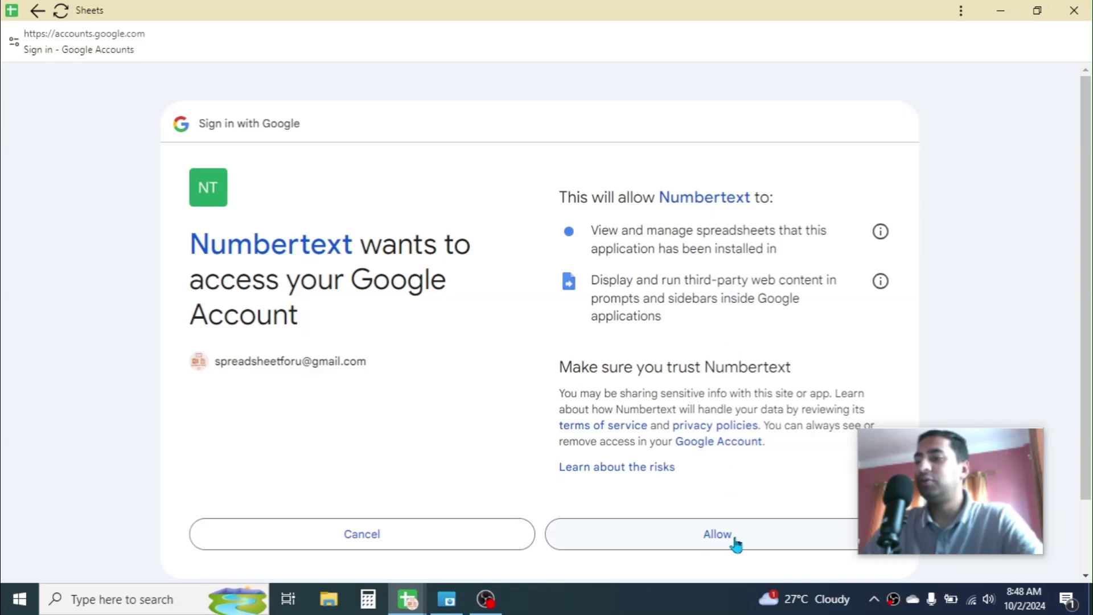
{"action": "left_click", "coordinate": [717, 534]}
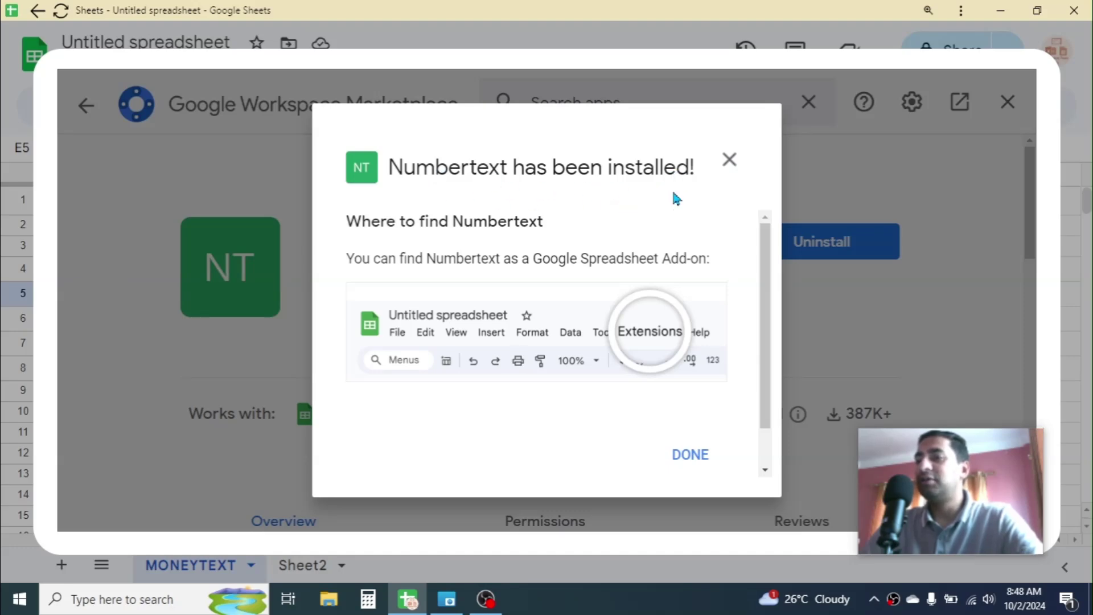
{"action": "left_click", "coordinate": [689, 453]}
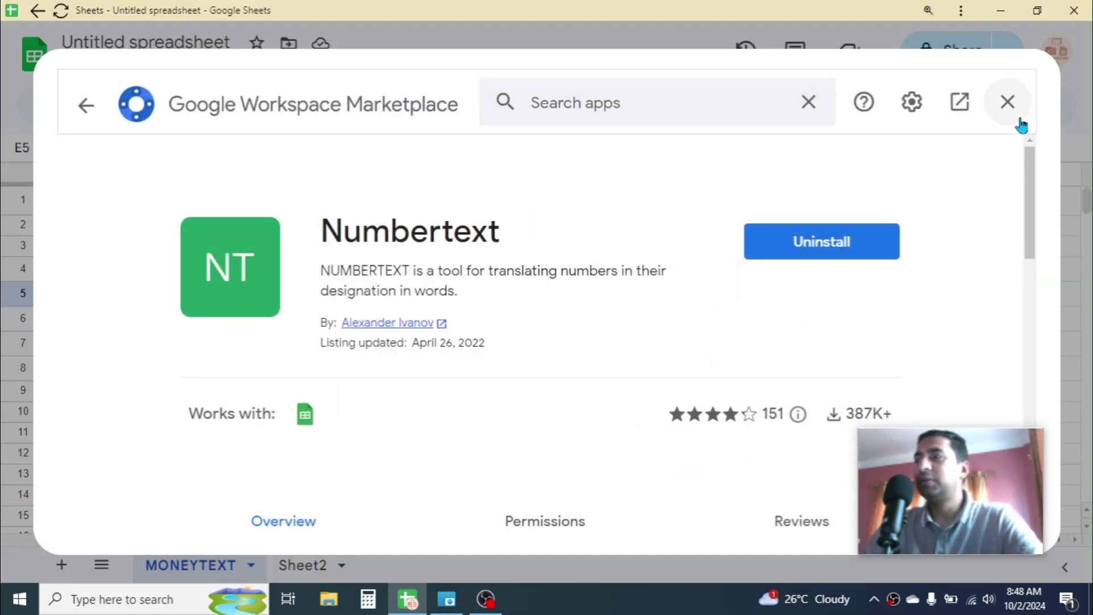
{"action": "left_click", "coordinate": [1007, 103]}
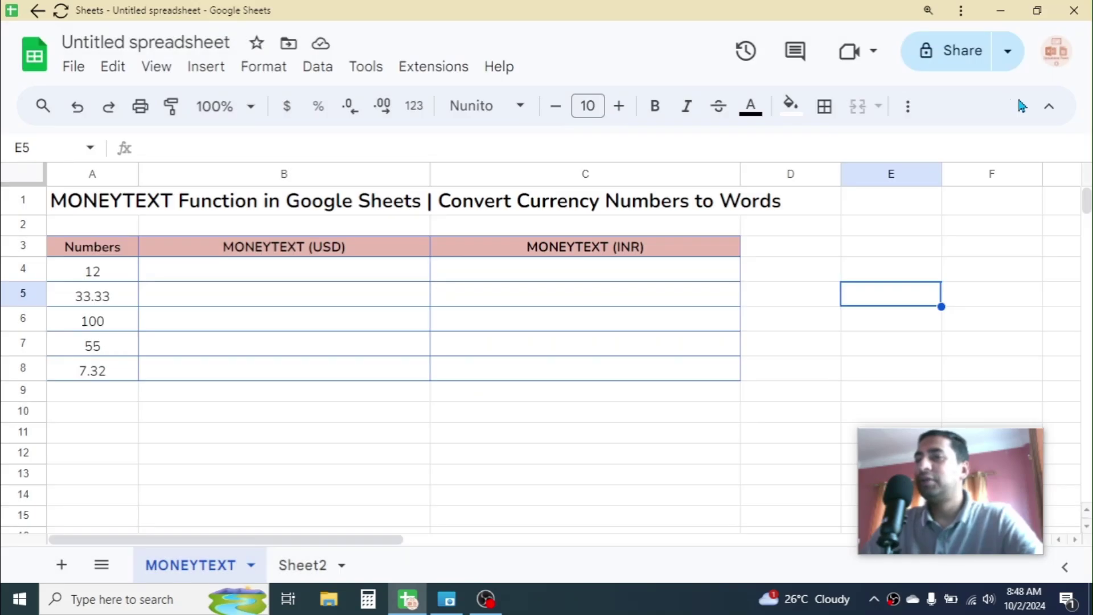
{"action": "left_click", "coordinate": [300, 273]}
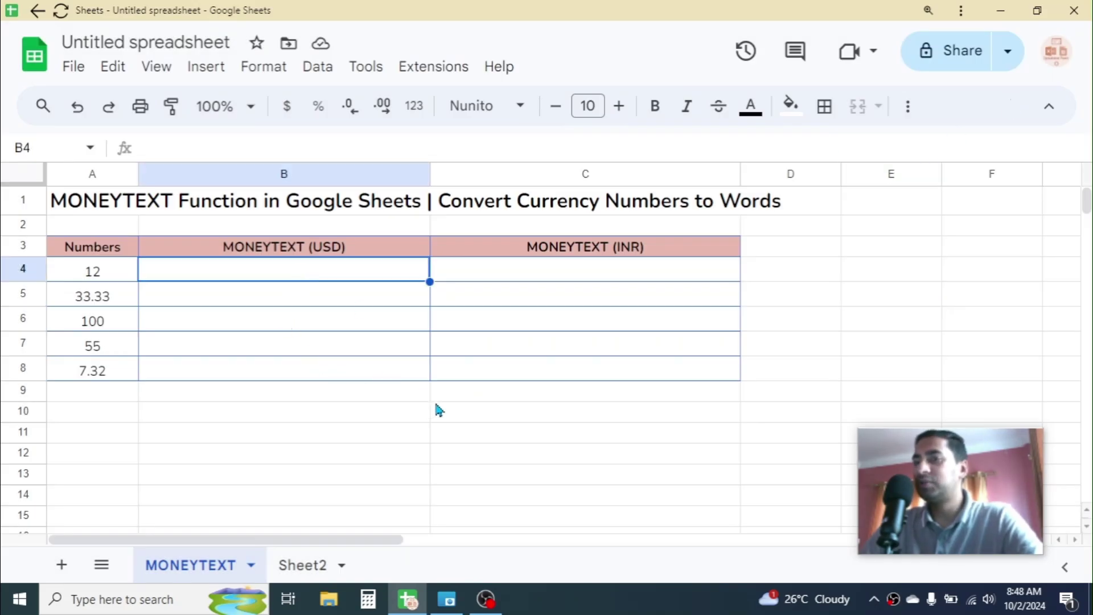
- Enter =MONEYTEXT(A4,"USD","EN") in cell B4
{"action": "type", "text": "=MONEY"}
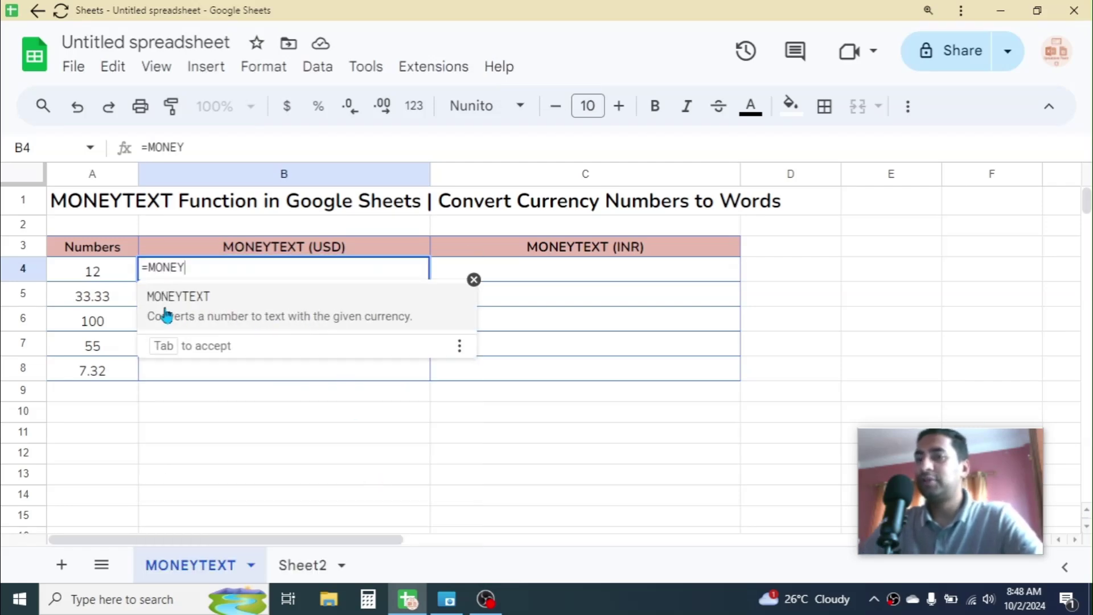
{"action": "left_click", "coordinate": [206, 310]}
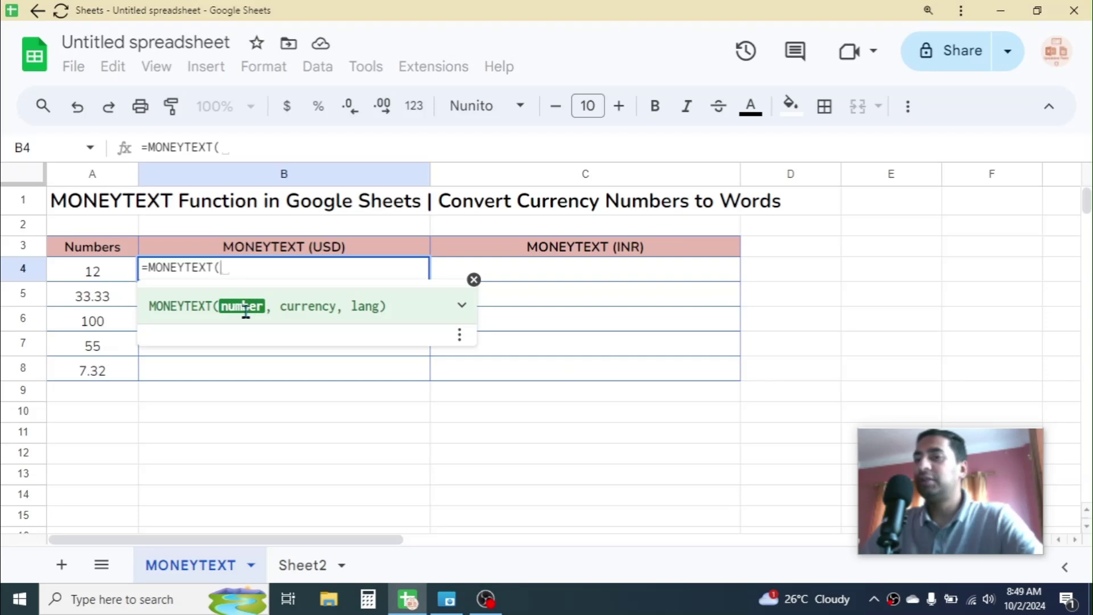
{"action": "left_click", "coordinate": [106, 269]}
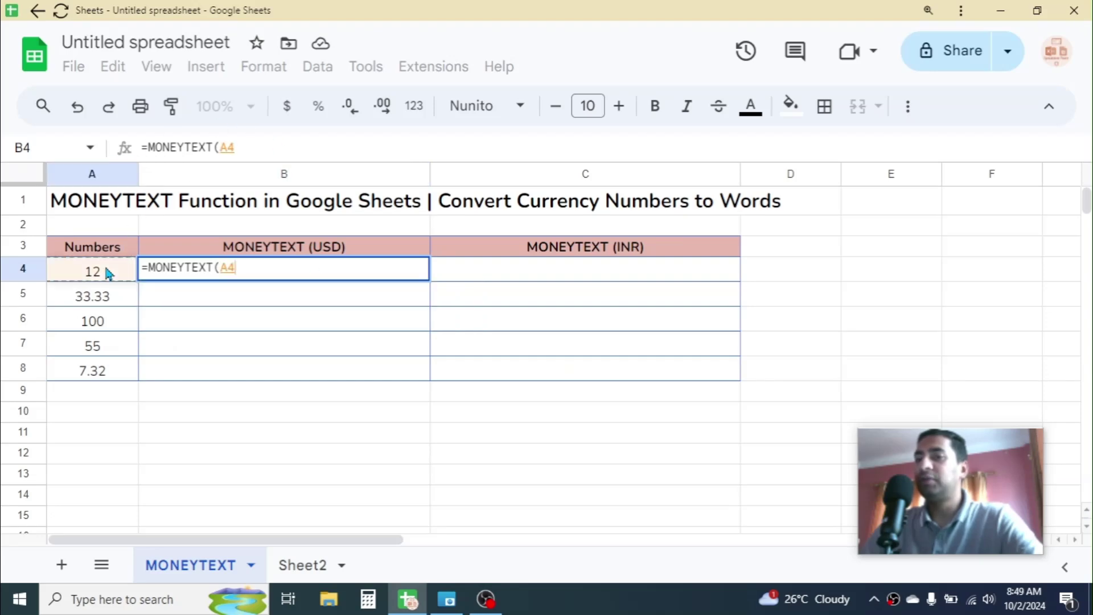
{"action": "type", "text": ","}
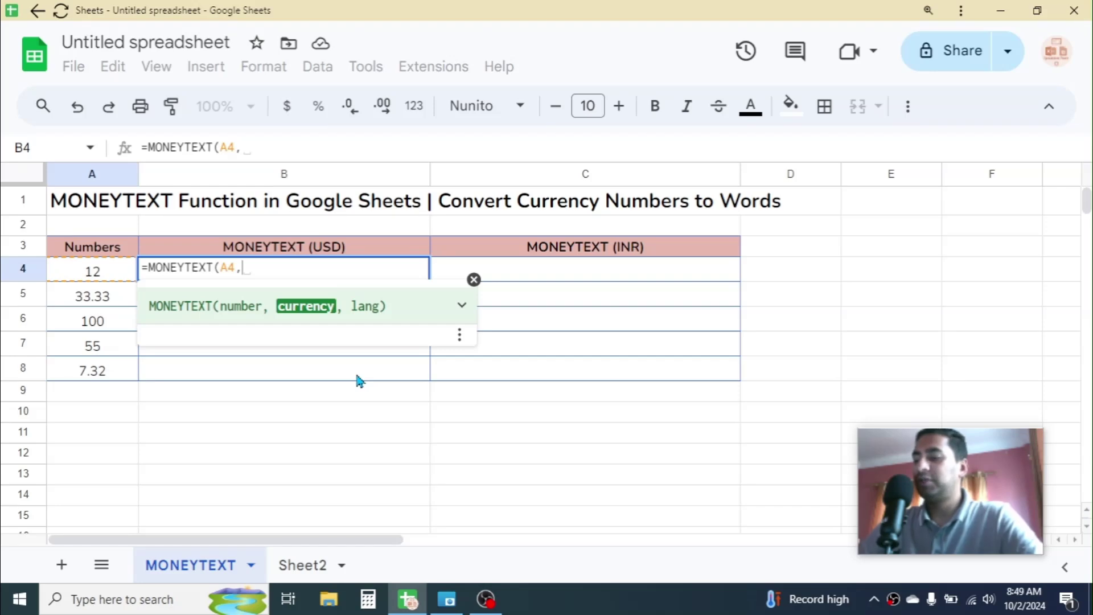
{"action": "type", "text": "\"USD\""}
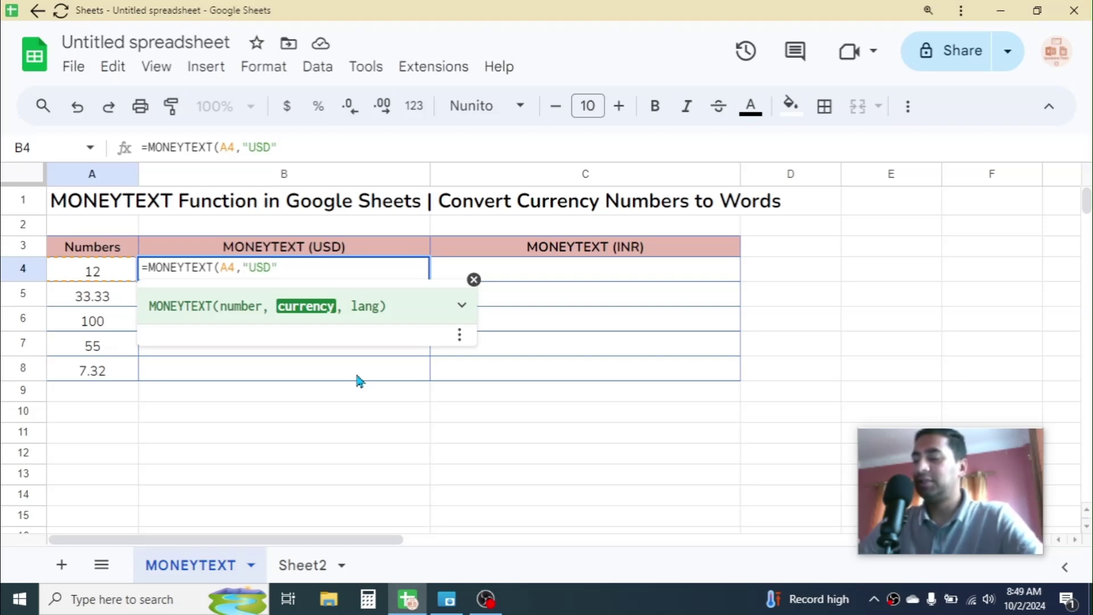
{"action": "type", "text": ","}
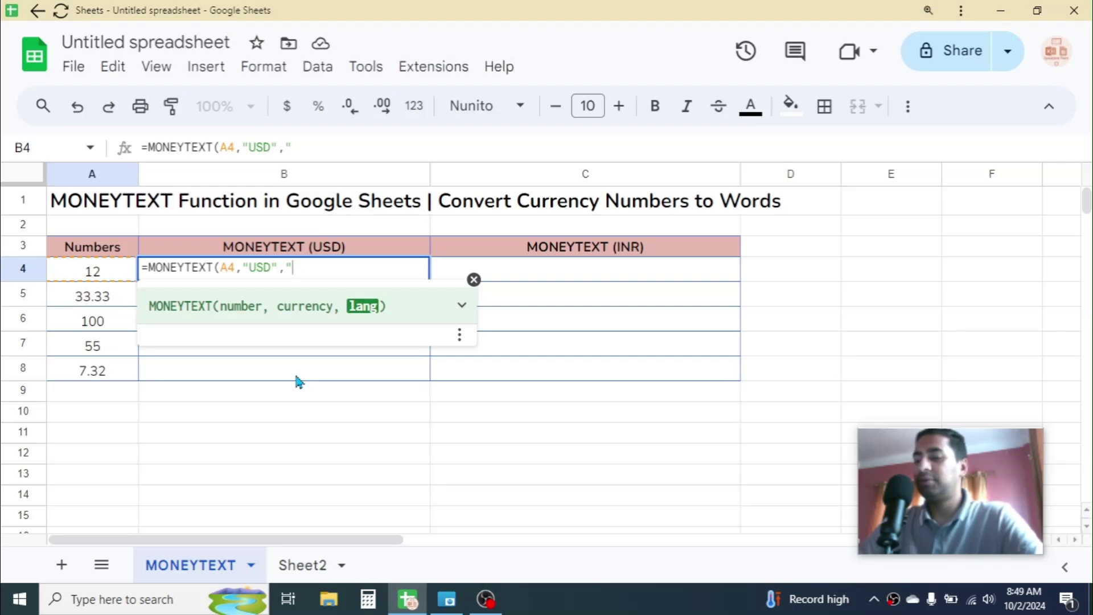
{"action": "type", "text": "\"EN\")"}
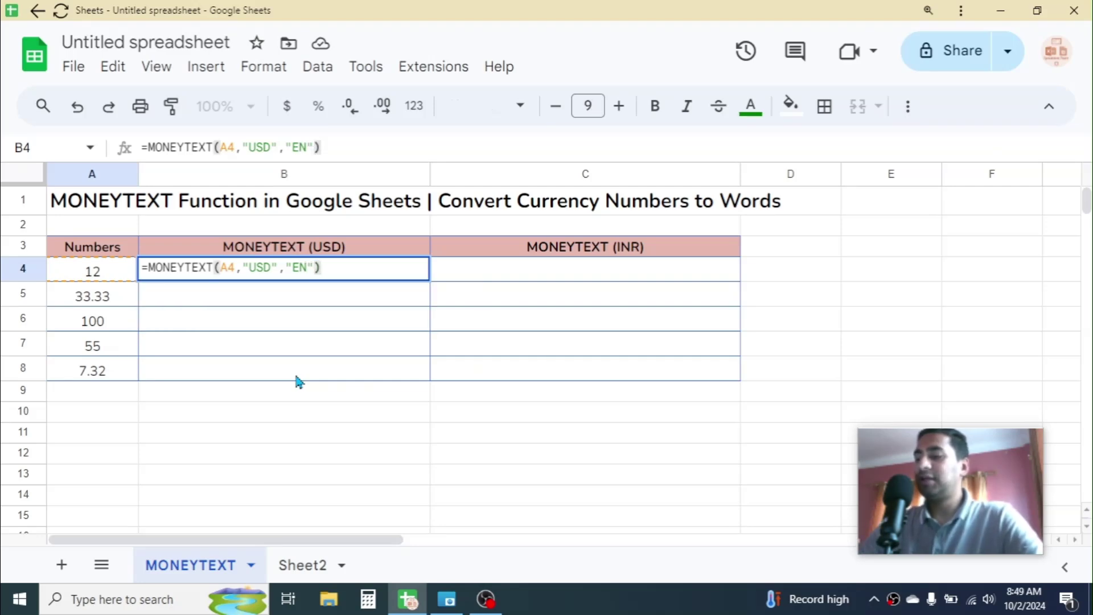
{"action": "key", "text": "Return"}
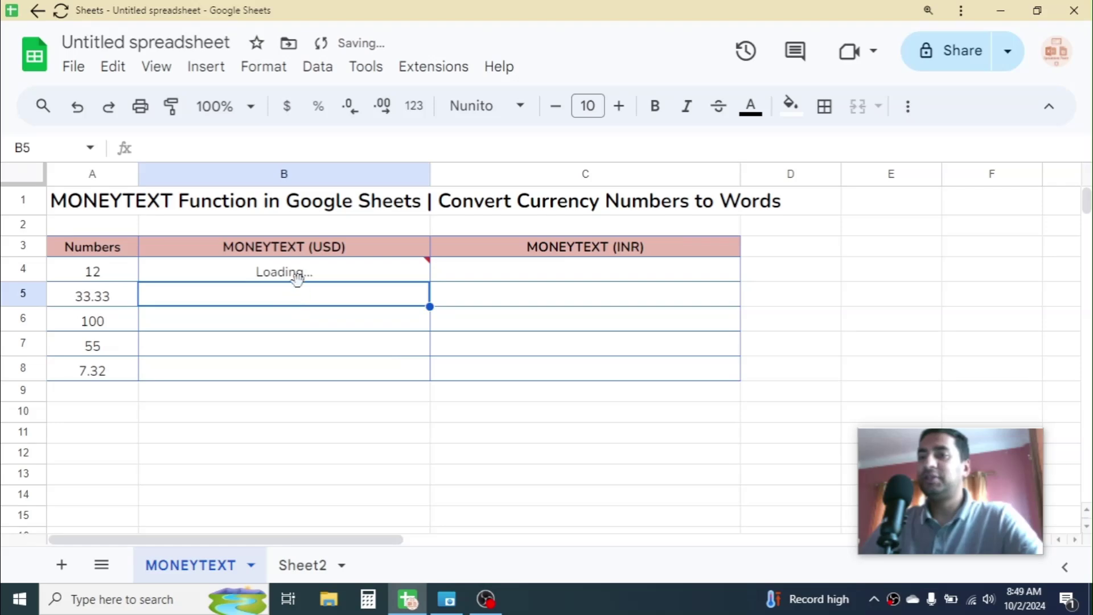
- Fill the USD formula from B4 down to B8 and check B5's formula
{"action": "left_click", "coordinate": [258, 275]}
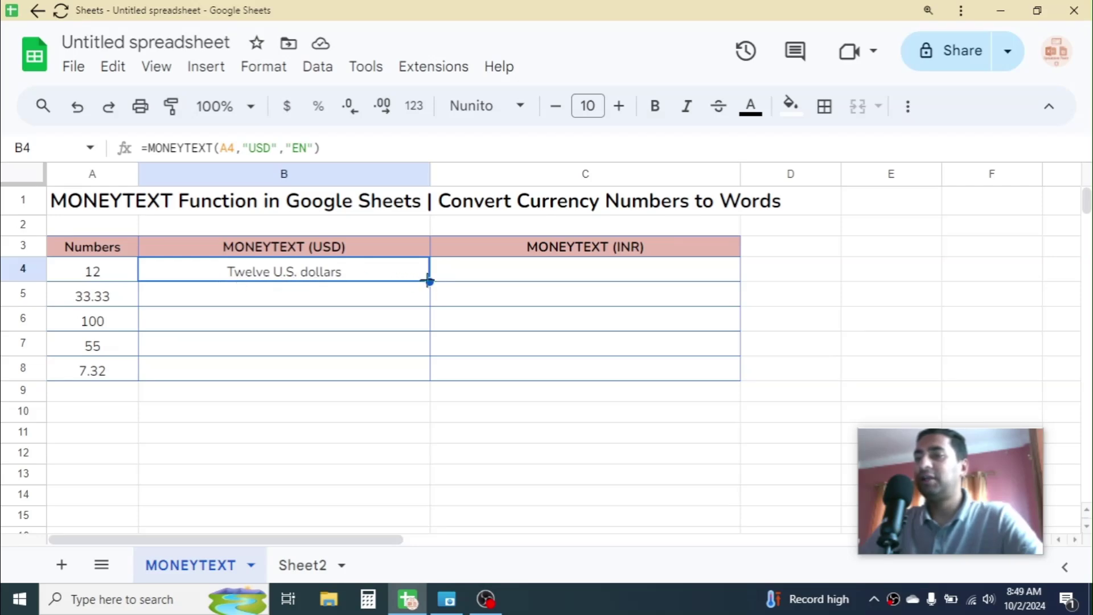
{"action": "left_click_drag", "start_coordinate": [429, 281], "coordinate": [421, 378]}
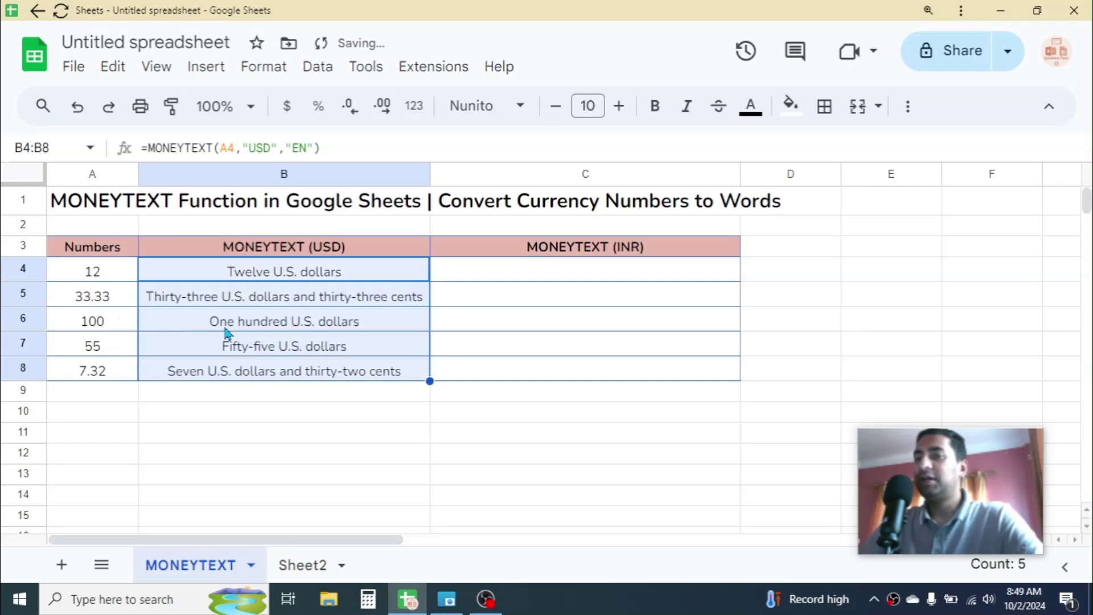
{"action": "left_click", "coordinate": [245, 304]}
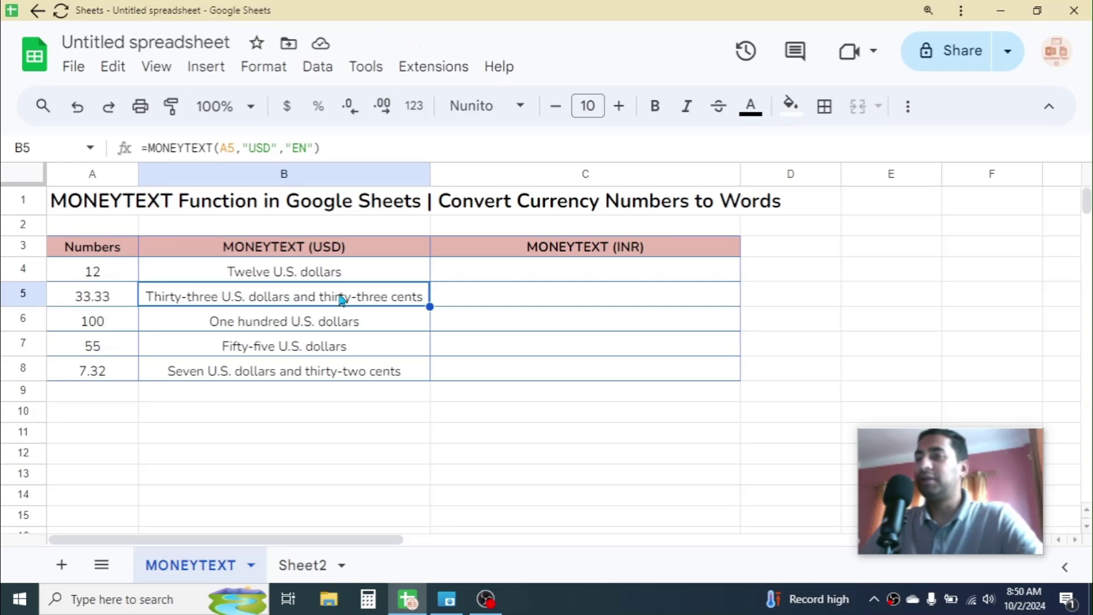
{"action": "left_click", "coordinate": [549, 270]}
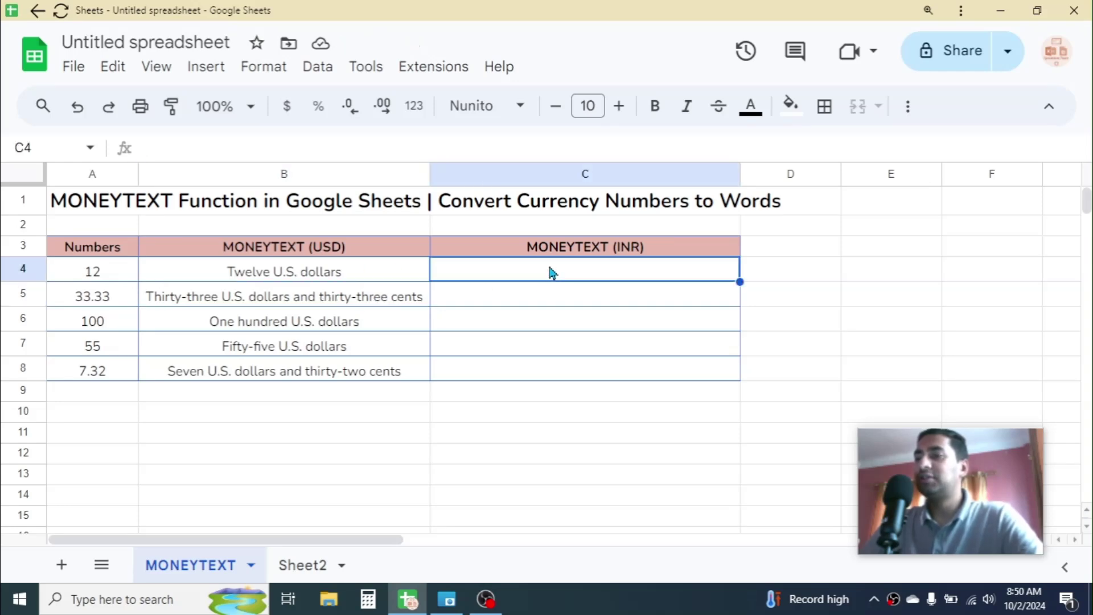
- Enter =MONEYTEXT(A4,"INR","EN") in C4 and fill it down to C8
{"action": "type", "text": "=MONEYTEXT("}
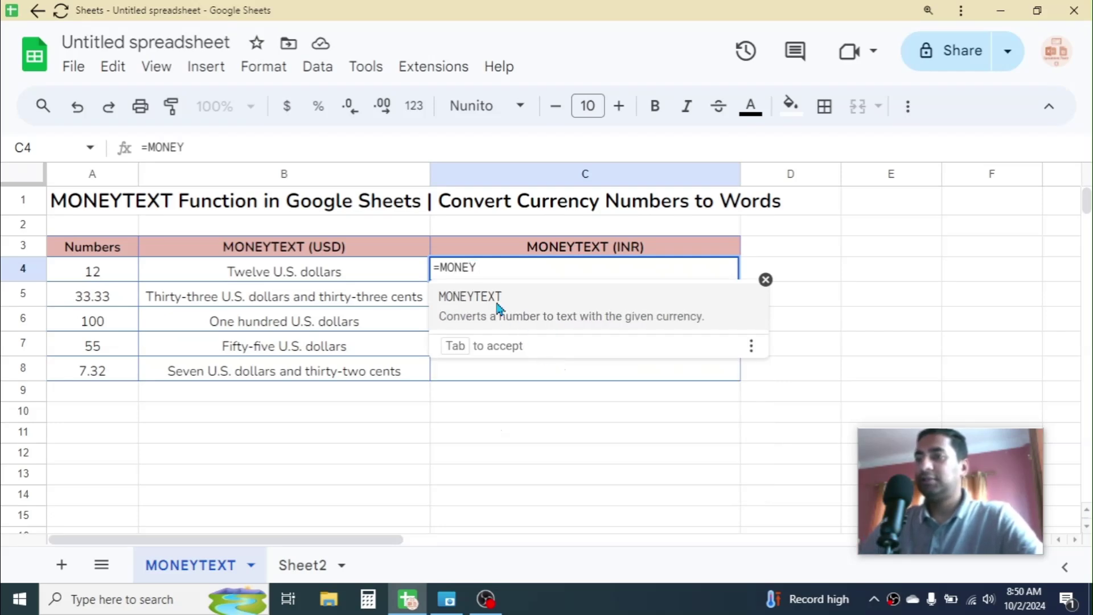
{"action": "left_click", "coordinate": [497, 309]}
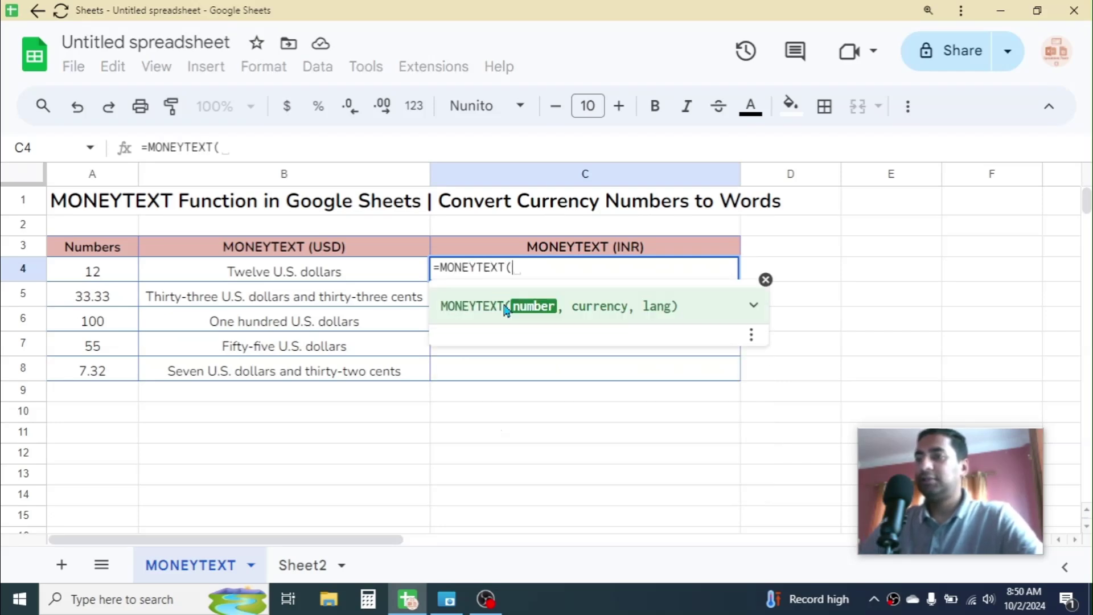
{"action": "left_click", "coordinate": [93, 271]}
{"action": "type", "text": ","}
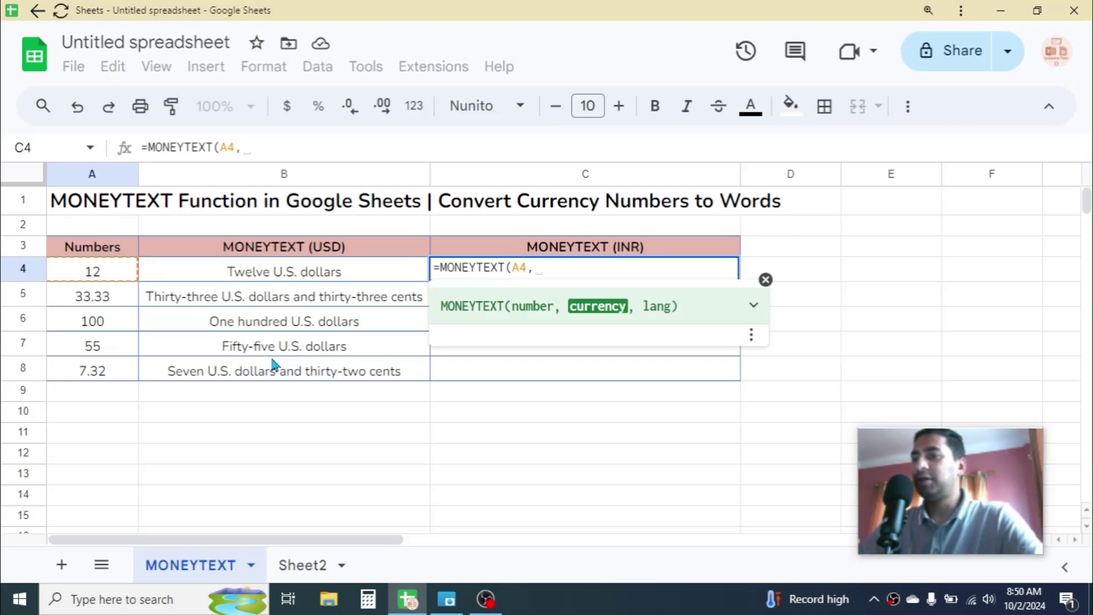
{"action": "type", "text": "\"INR"}
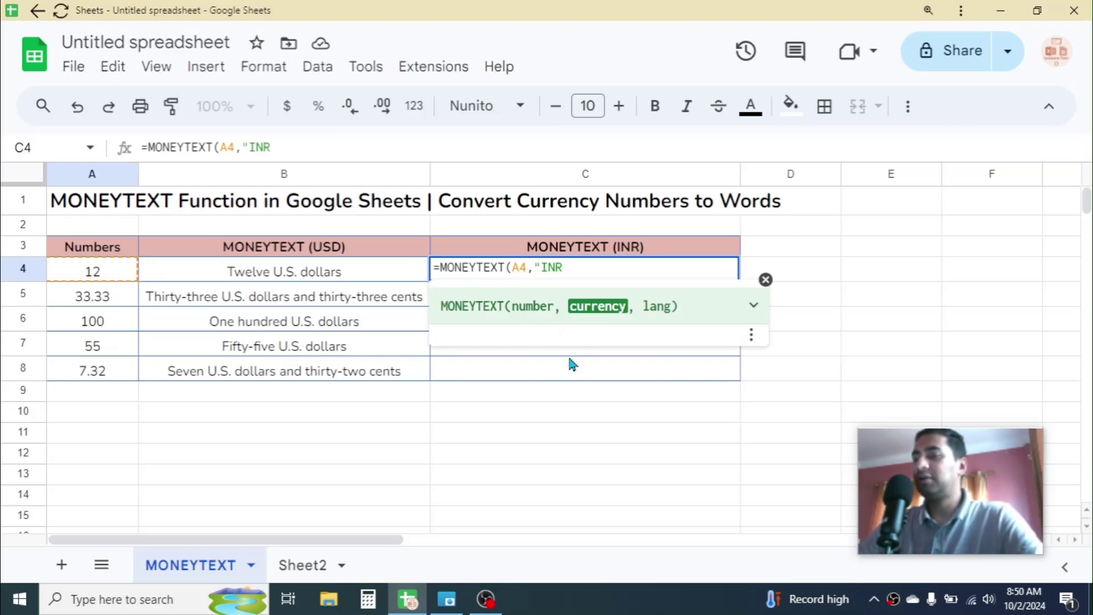
{"action": "type", "text": "\""}
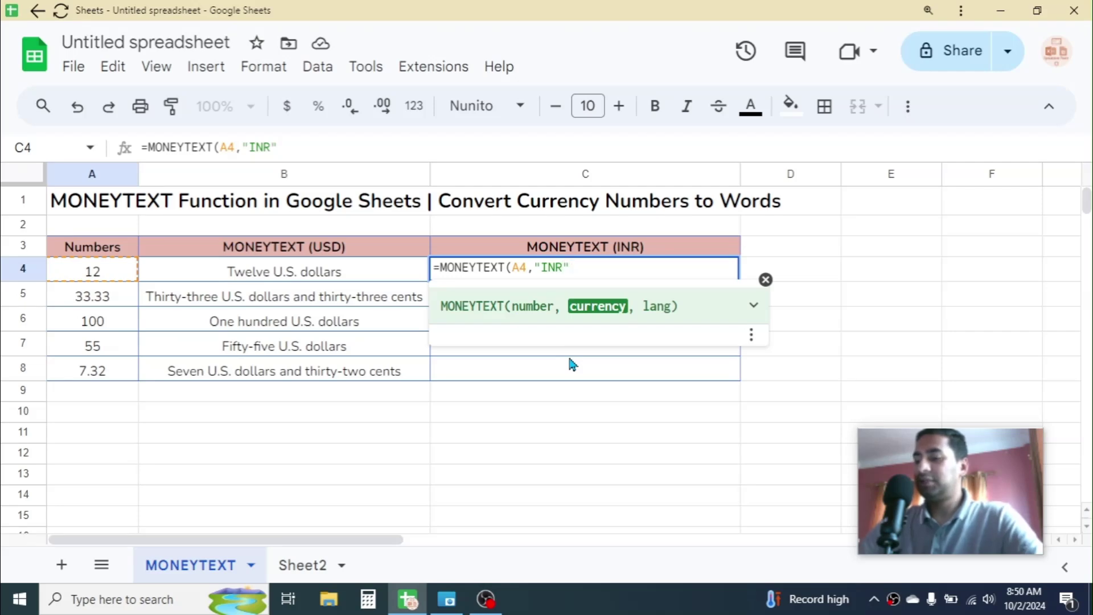
{"action": "type", "text": ", "}
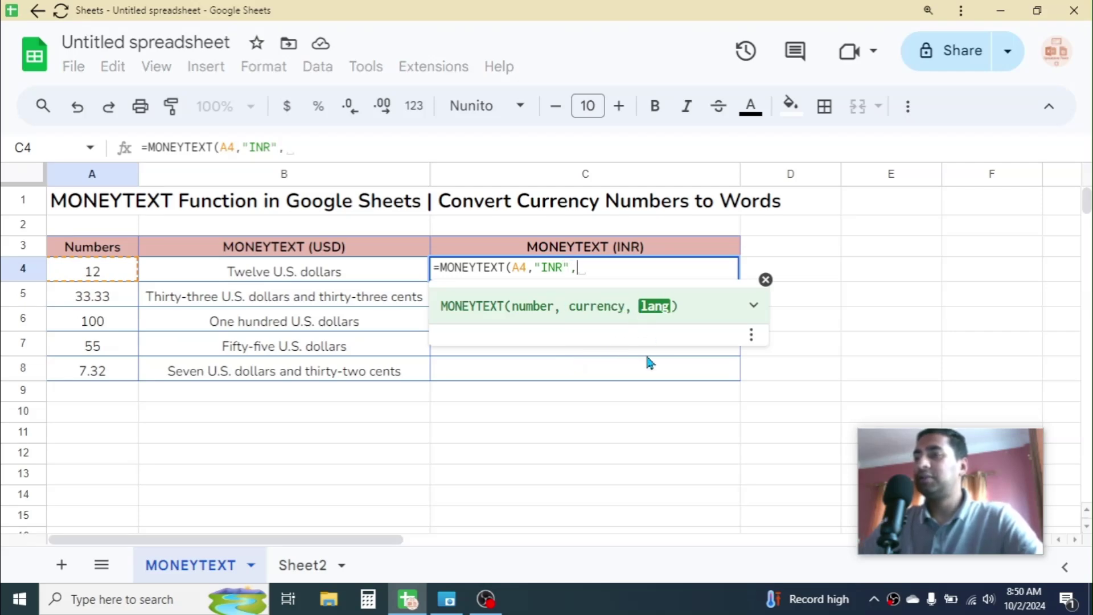
{"action": "type", "text": "\"EN\""}
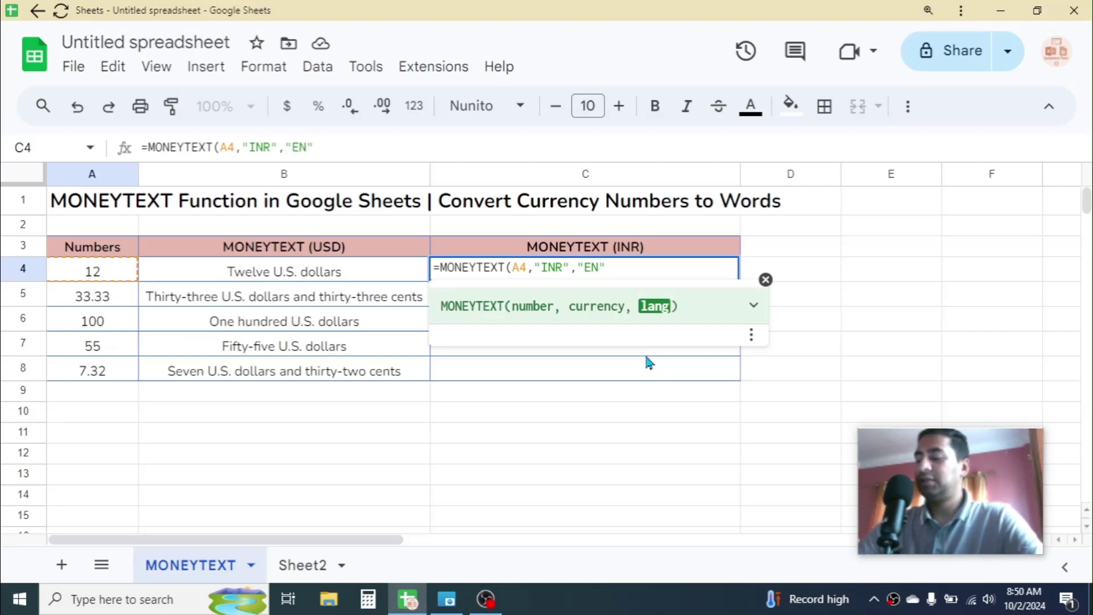
{"action": "type", "text": ")"}
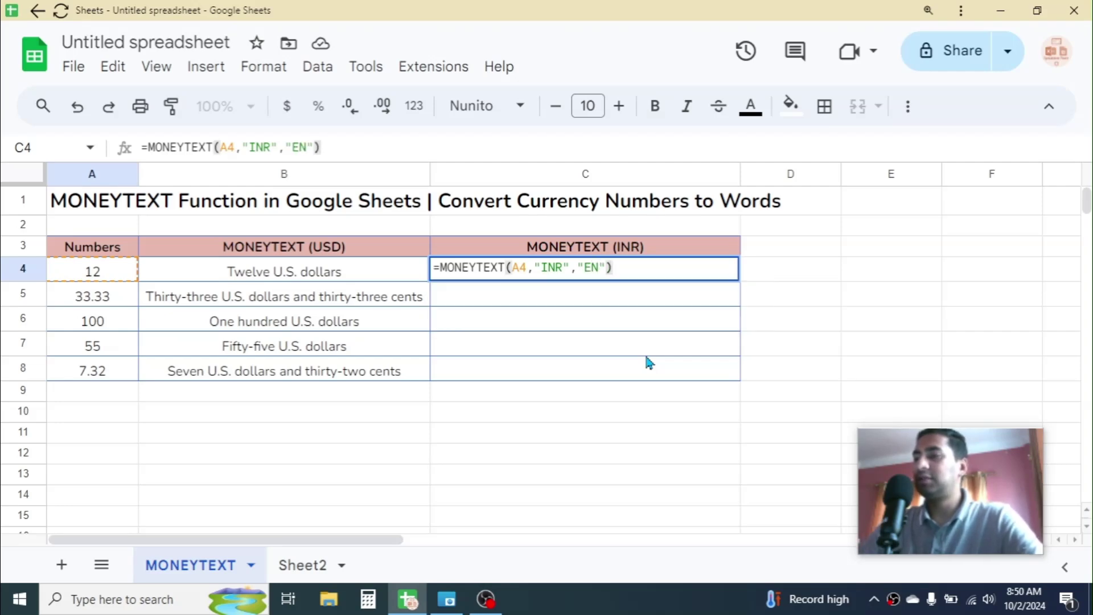
{"action": "key", "text": "Return"}
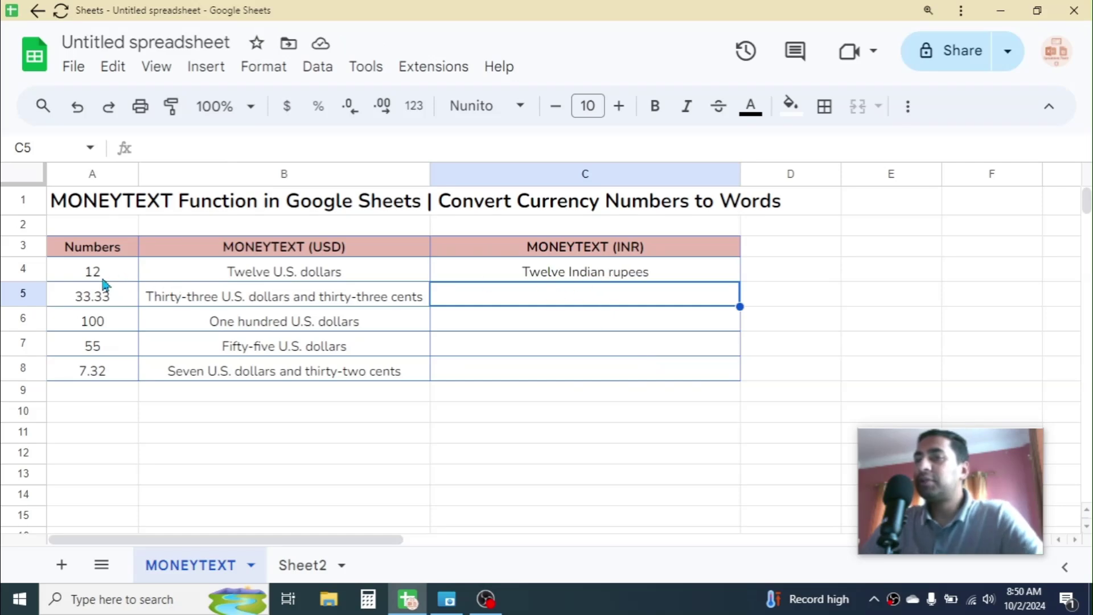
{"action": "left_click", "coordinate": [620, 277]}
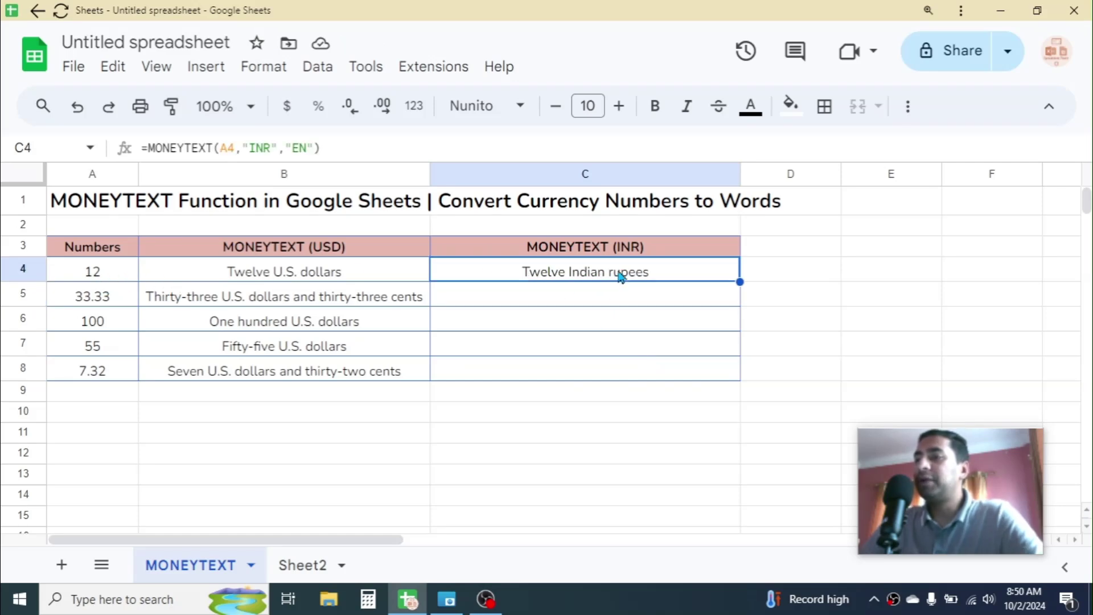
{"action": "left_click_drag", "start_coordinate": [740, 282], "coordinate": [733, 376]}
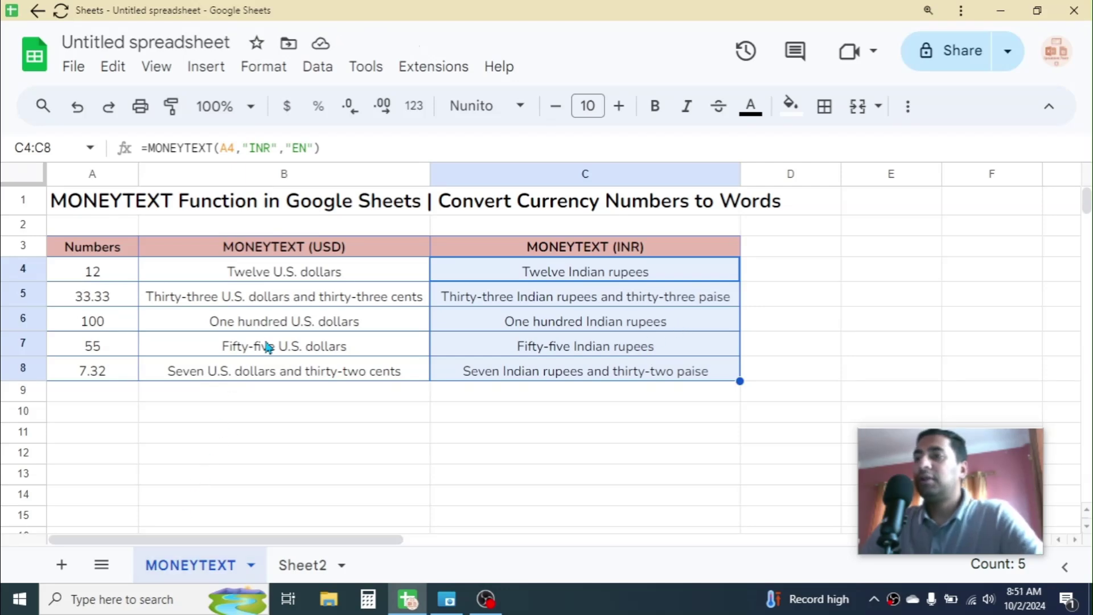
{"action": "left_click", "coordinate": [305, 565]}
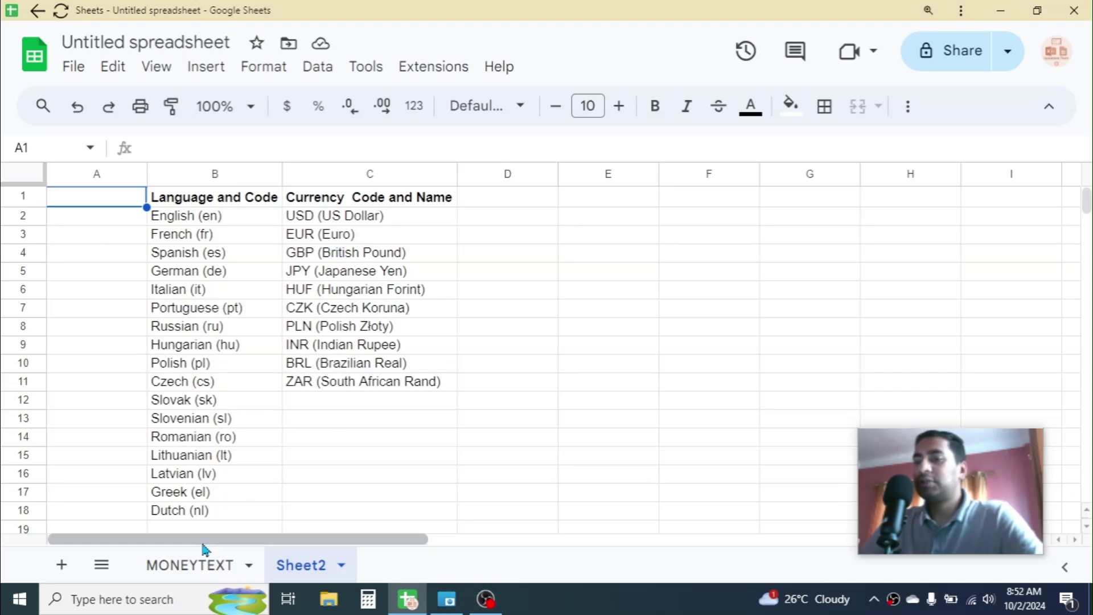
{"action": "left_click", "coordinate": [189, 569]}
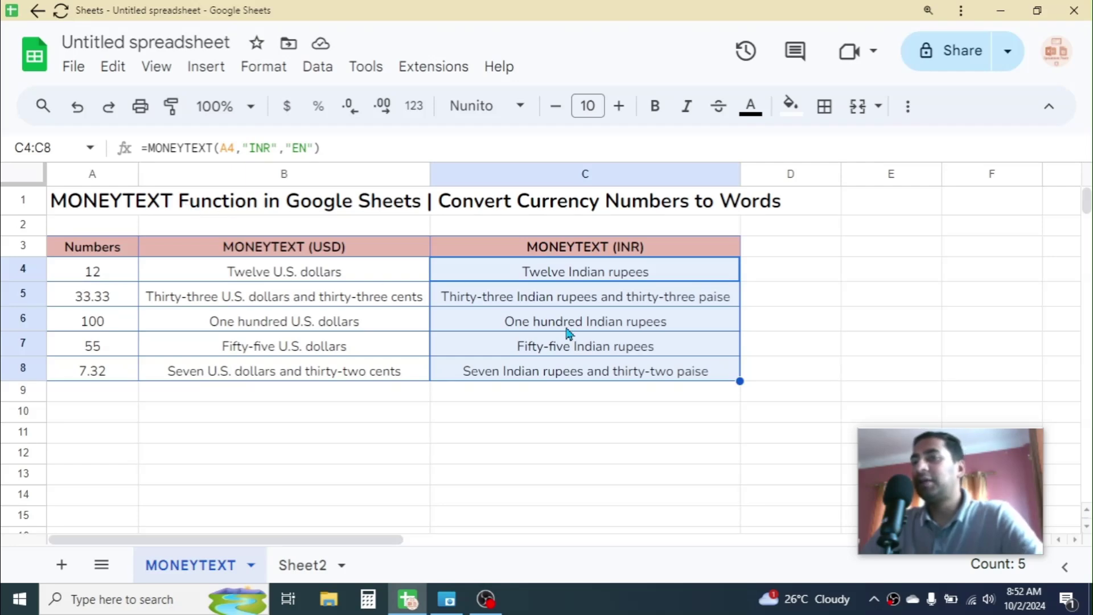
- Enter =NUMBERTEXT(A4) in D4, fixing a stray comma, so it reads 'twelve'
{"action": "left_click", "coordinate": [783, 272]}
{"action": "type", "text": "="}
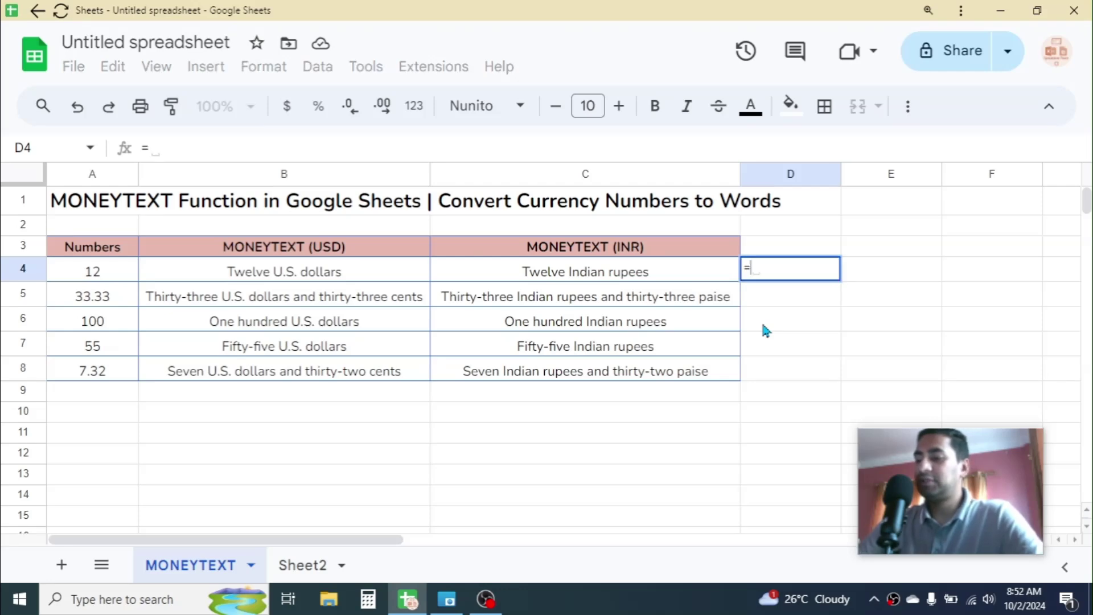
{"action": "type", "text": "NUMBER"}
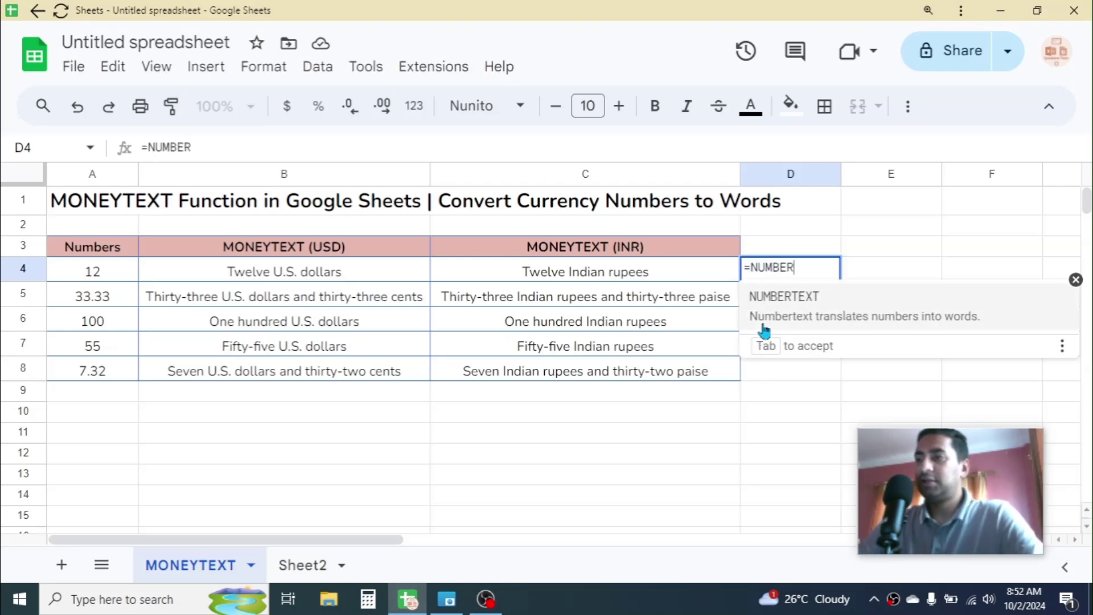
{"action": "left_click", "coordinate": [795, 311]}
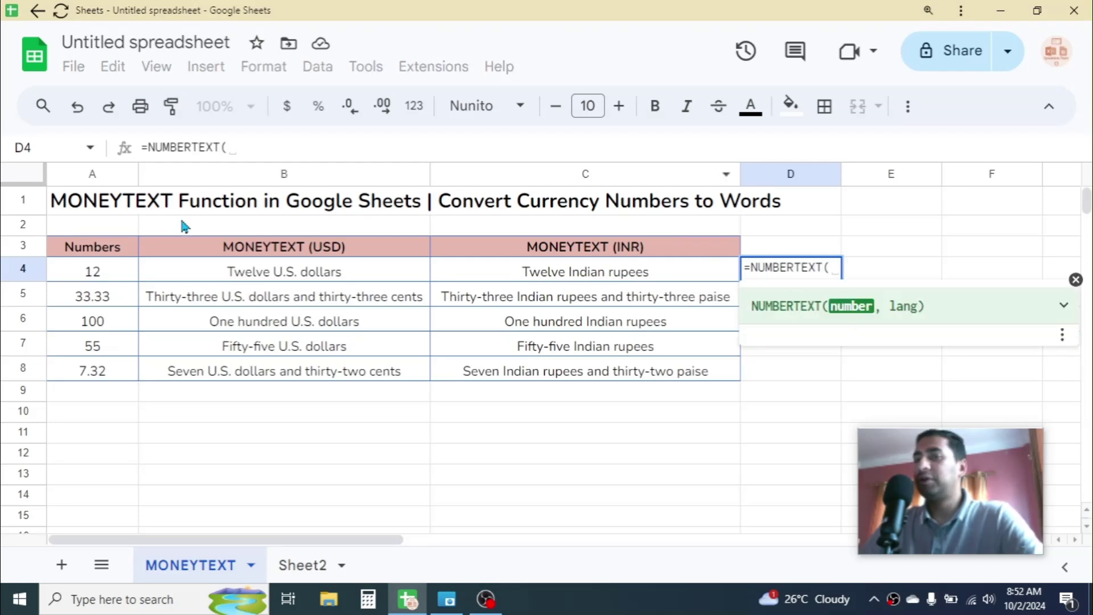
{"action": "left_click", "coordinate": [101, 273]}
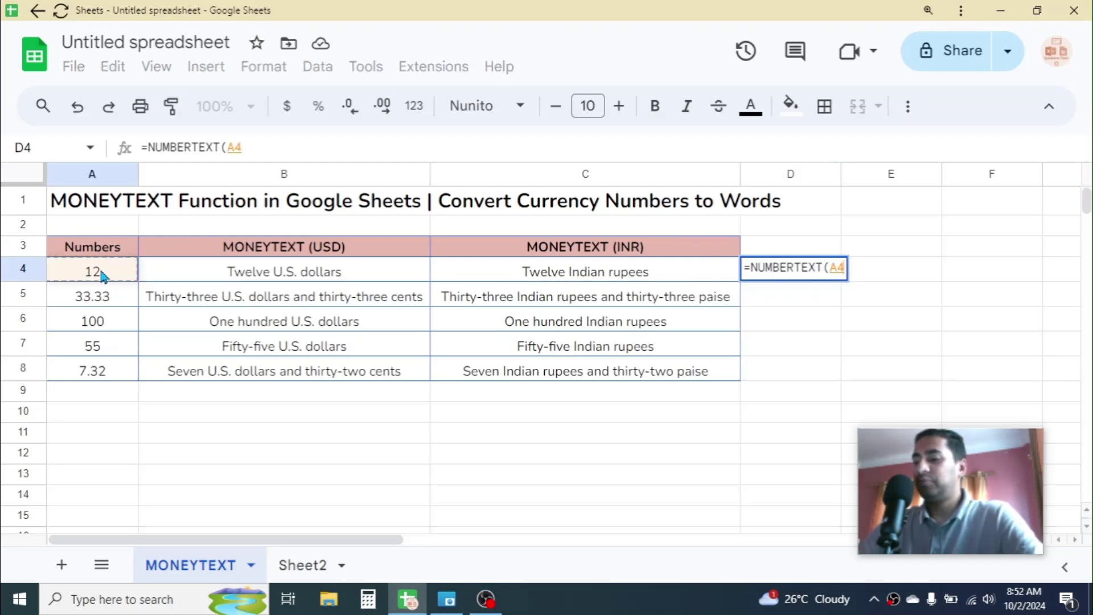
{"action": "type", "text": ","}
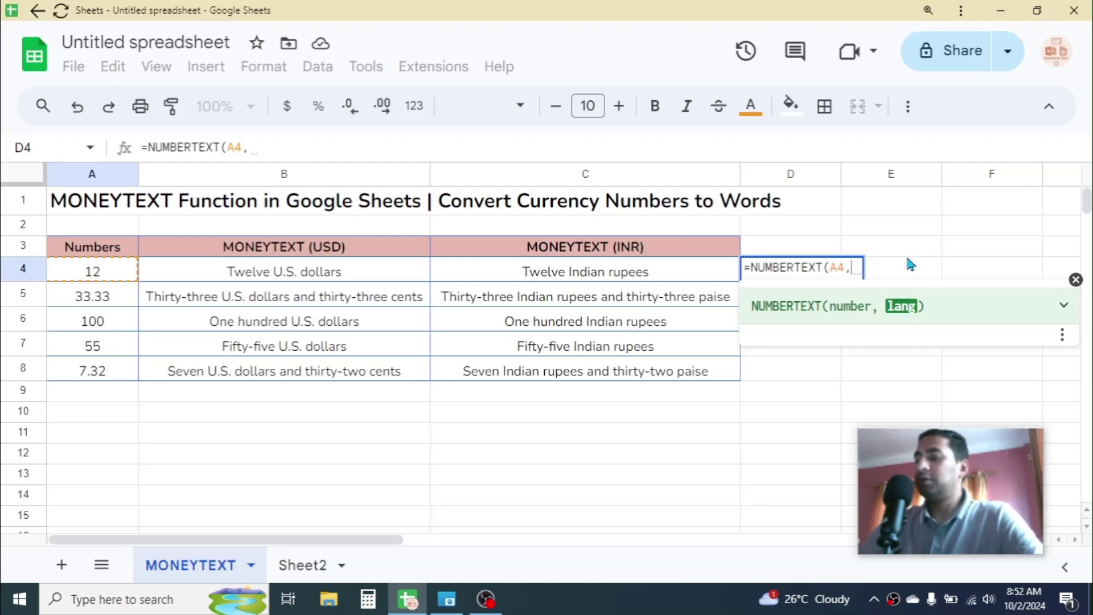
{"action": "key", "text": "BackSpace"}
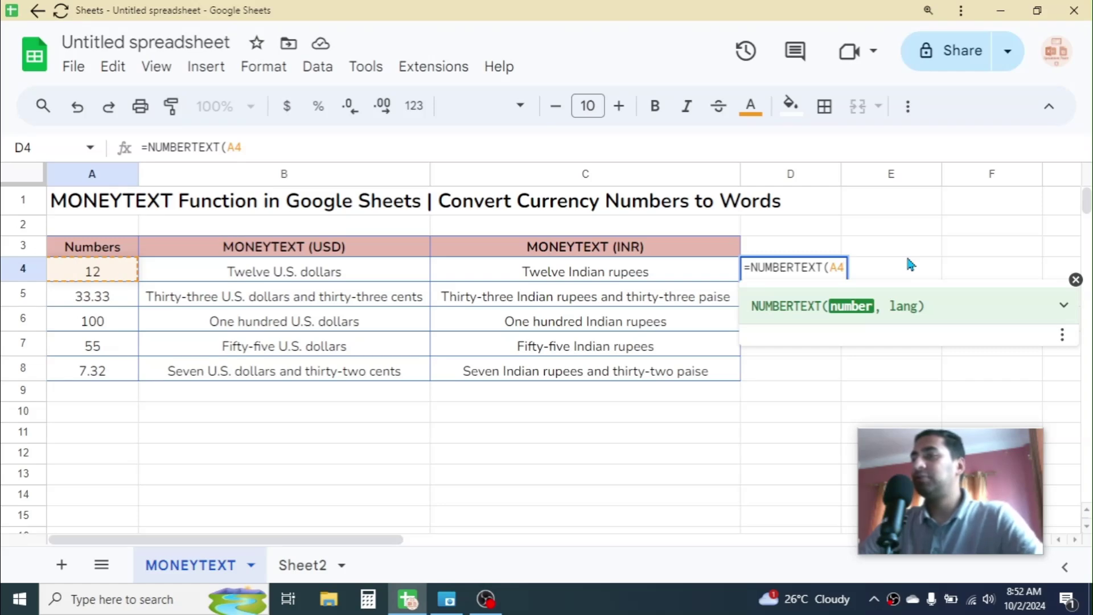
{"action": "type", "text": ")"}
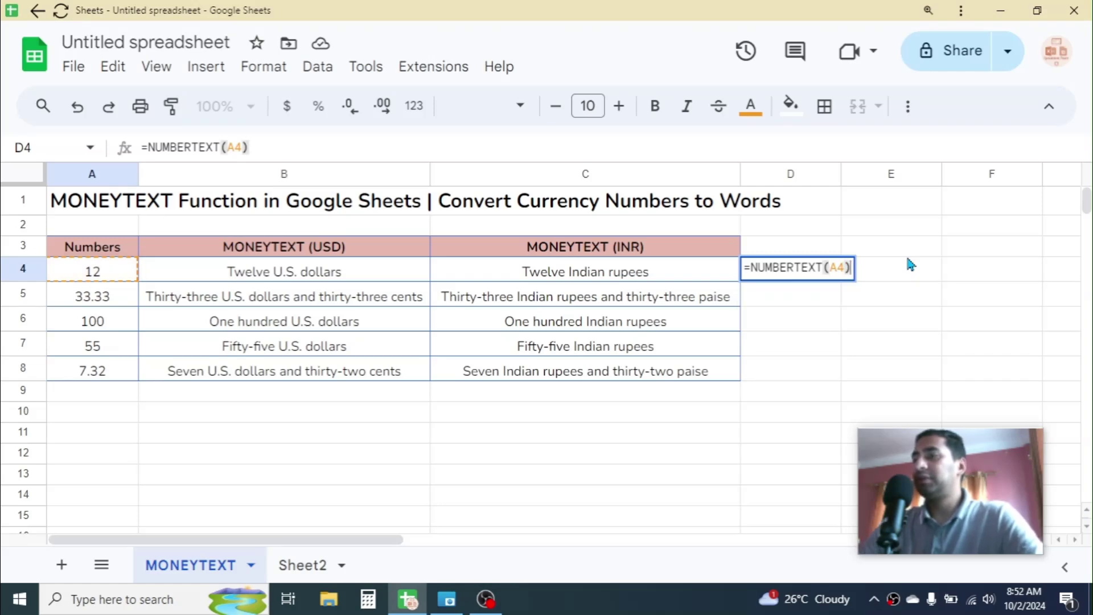
{"action": "key", "text": "Return"}
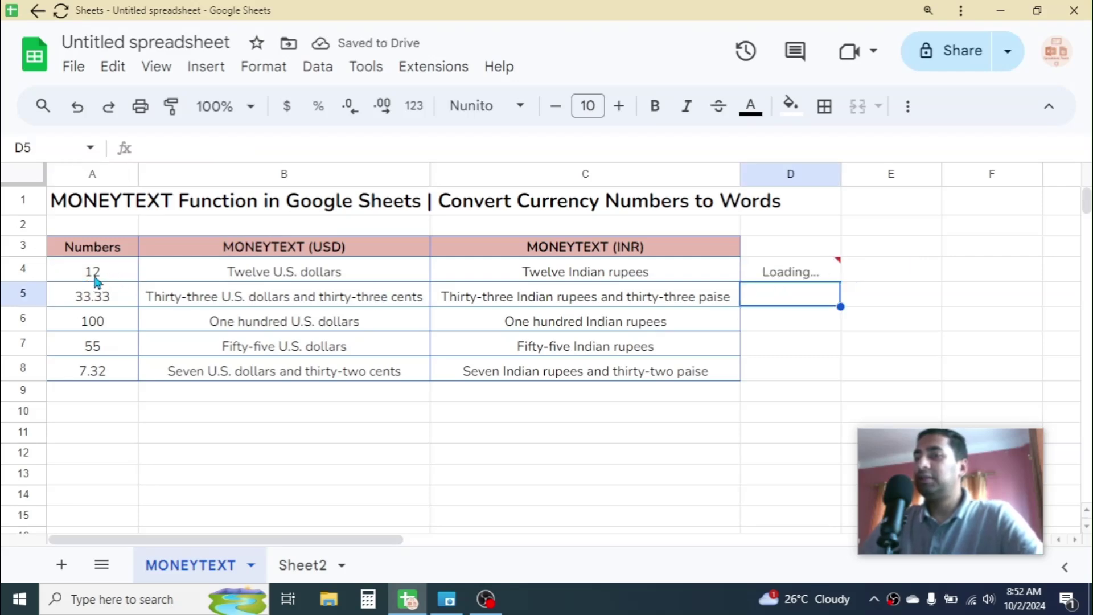
{"action": "left_click", "coordinate": [790, 275]}
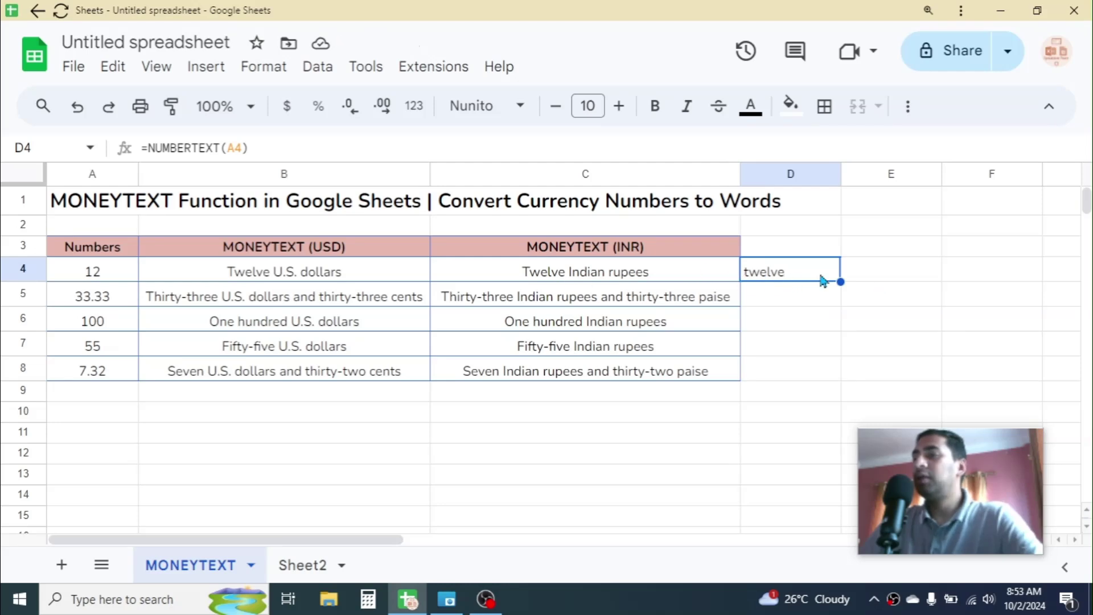
- Fill the NUMBERTEXT formula from D4 down to D8, then recheck C4's INR formula
{"action": "left_click_drag", "start_coordinate": [840, 282], "coordinate": [827, 367]}
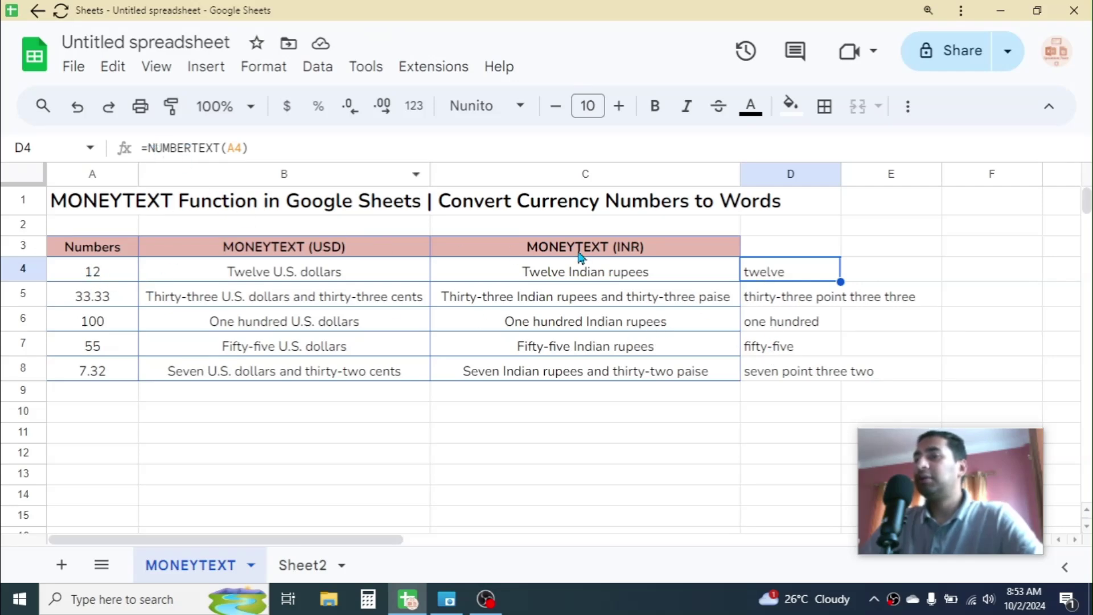
{"action": "left_click", "coordinate": [553, 276]}
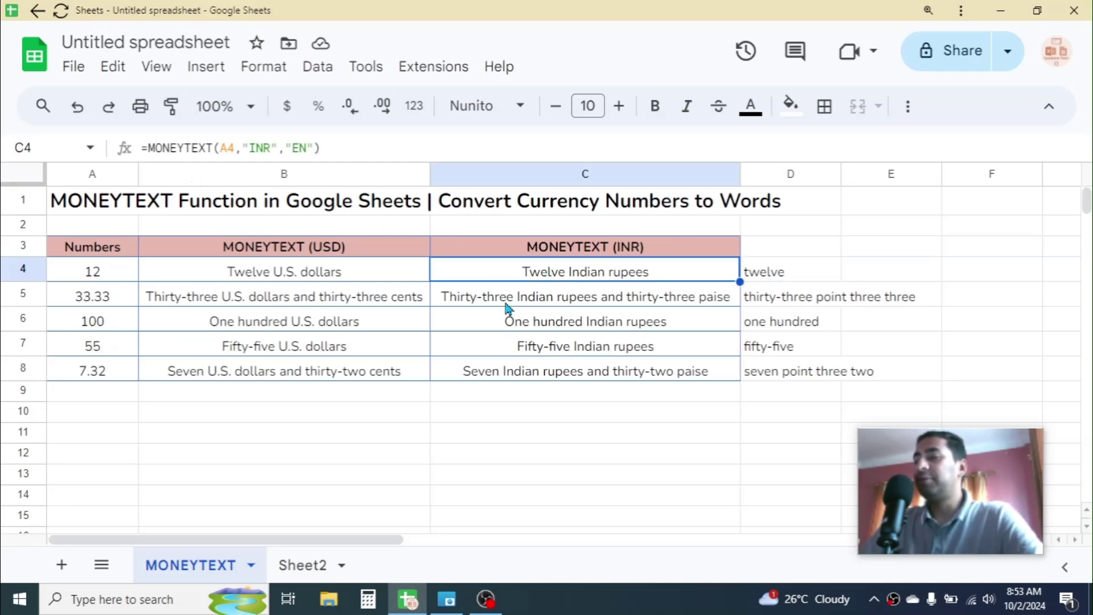
{"action": "left_click", "coordinate": [887, 228]}
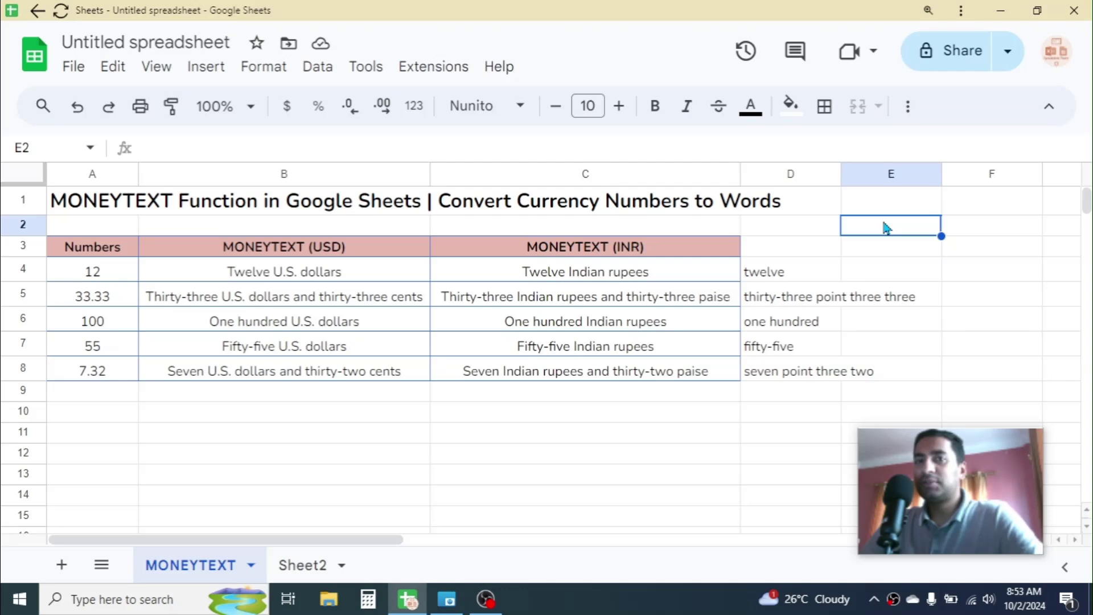